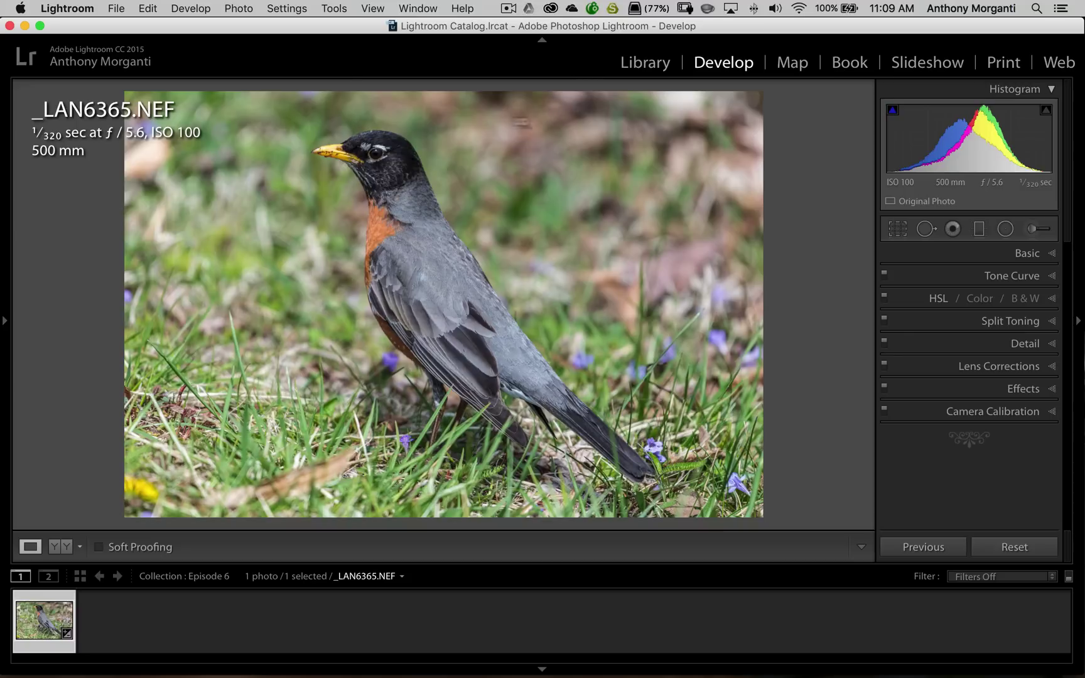
- Close Crop & Straighten uncropped and review the Basic panel's Shadows +64 and Clarity +54
left_click(898, 229)
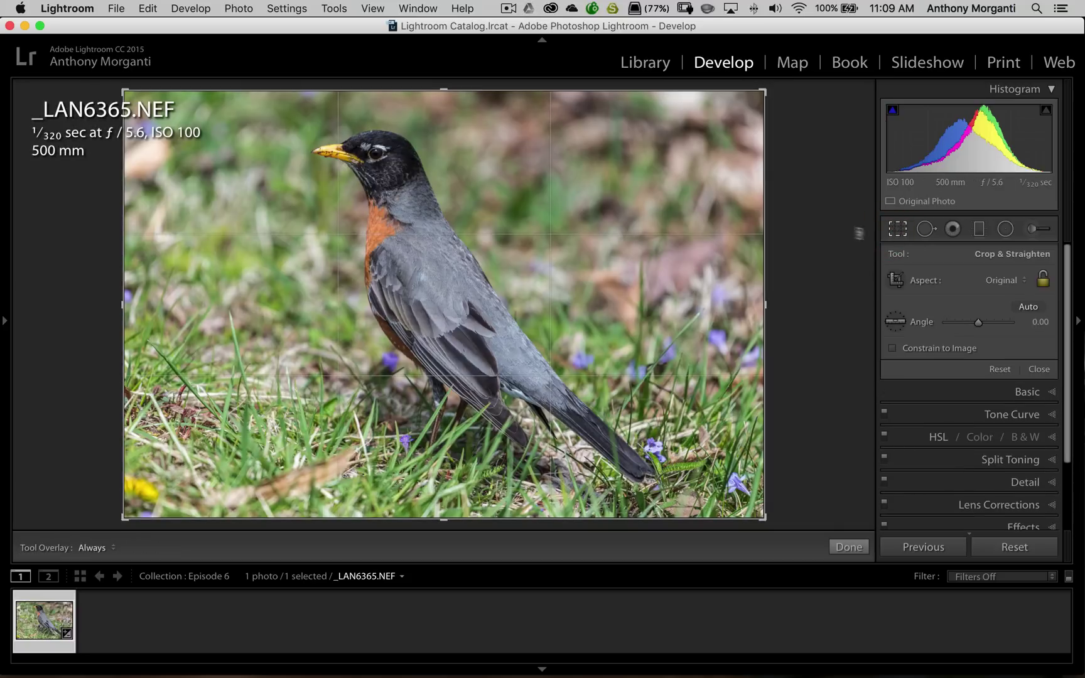
left_click(896, 231)
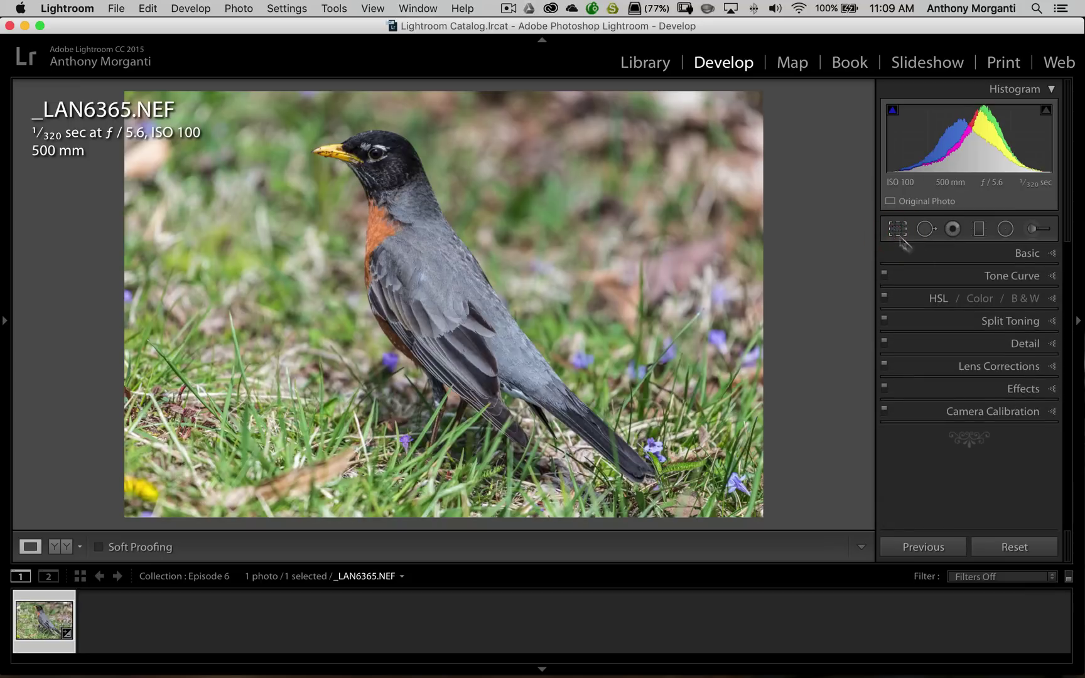
left_click(1024, 254)
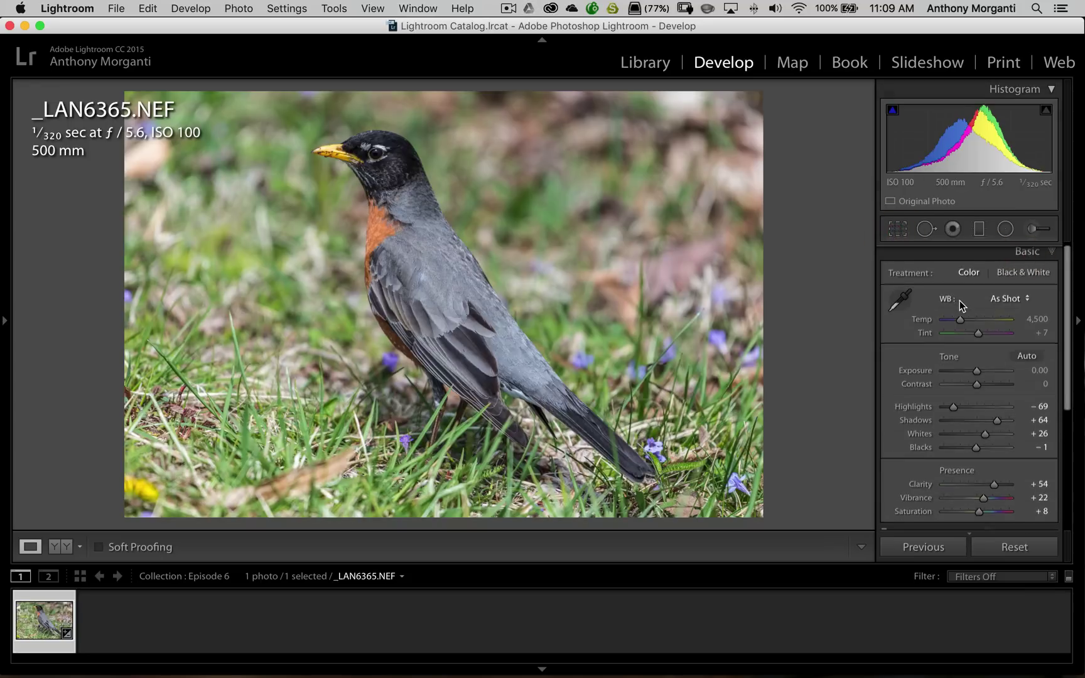
scroll(959, 304, "down", 1)
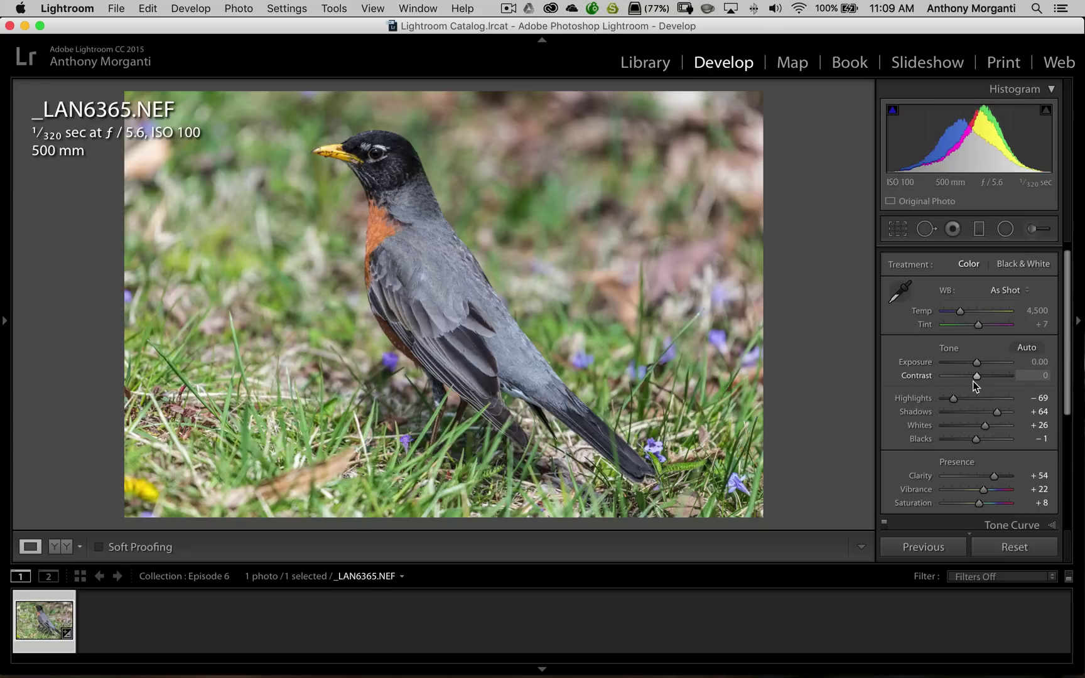
scroll(983, 267, "up", 1)
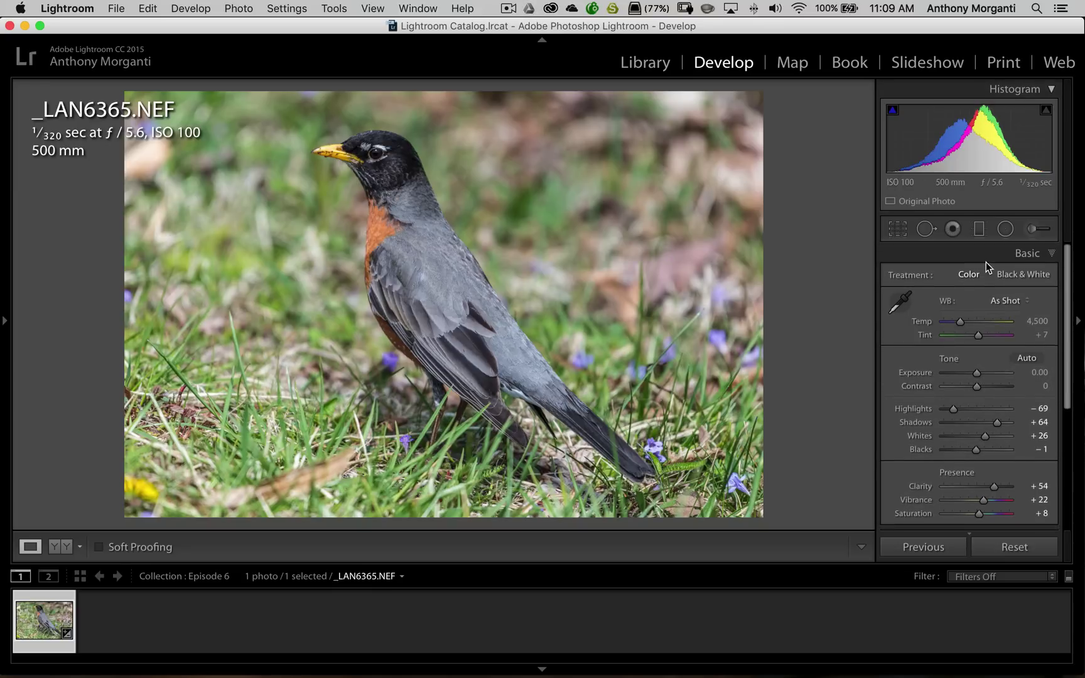
left_click(986, 254)
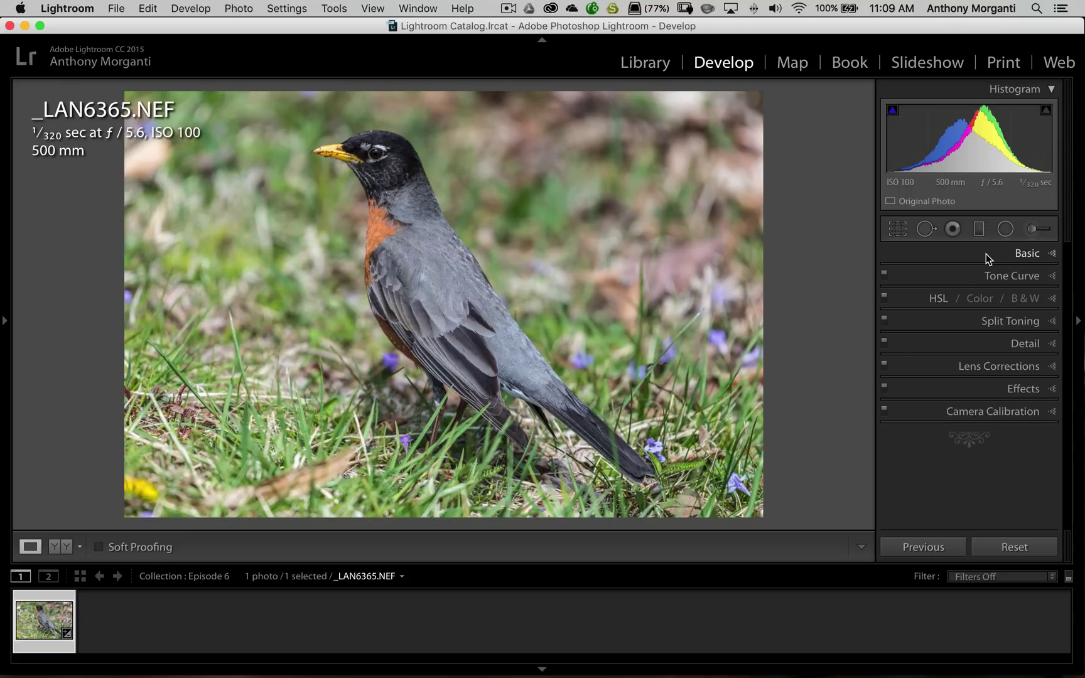
- Review the unchanged tone curve and the Nikon lens profile corrections, Distortion and Vignetting 100
left_click(994, 253)
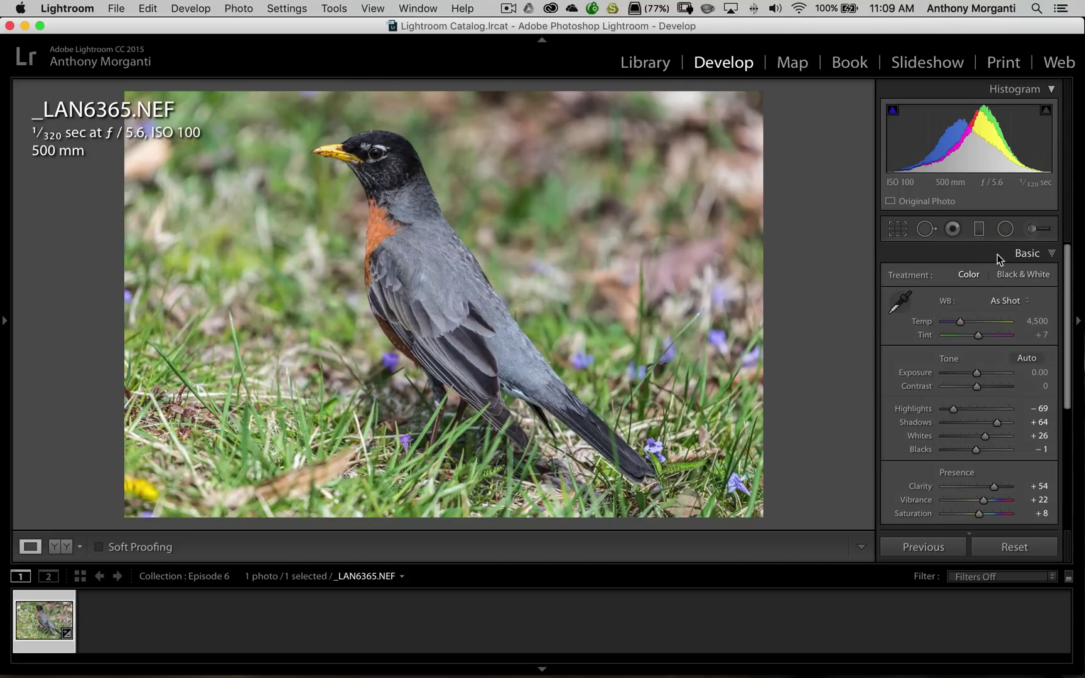
left_click(999, 257)
left_click(971, 277)
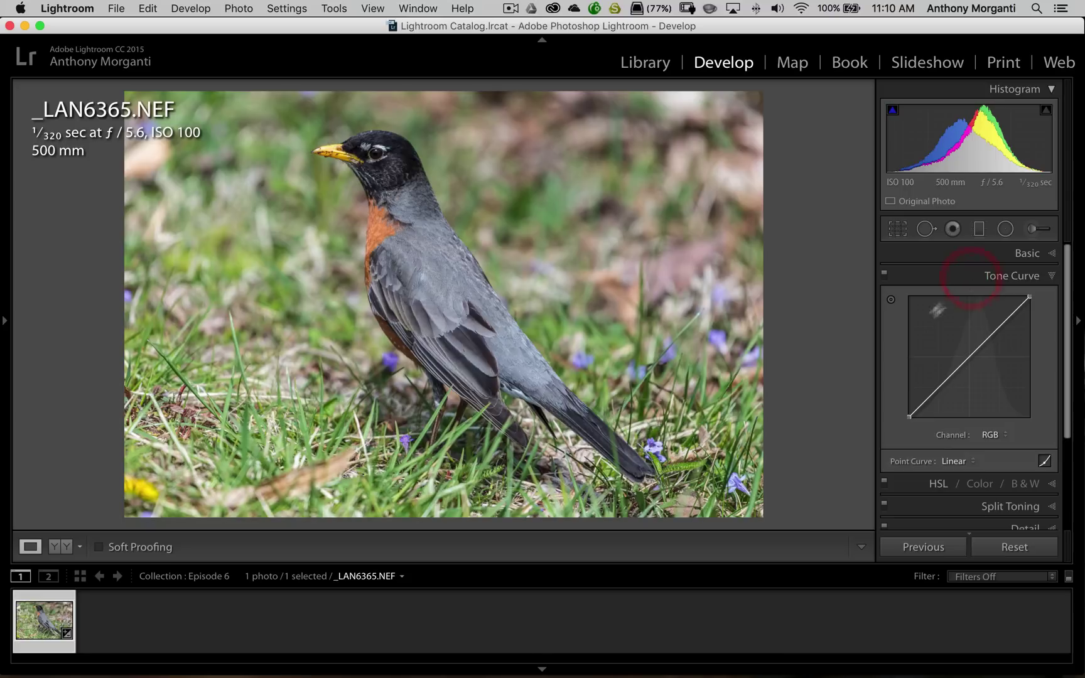
left_click(962, 277)
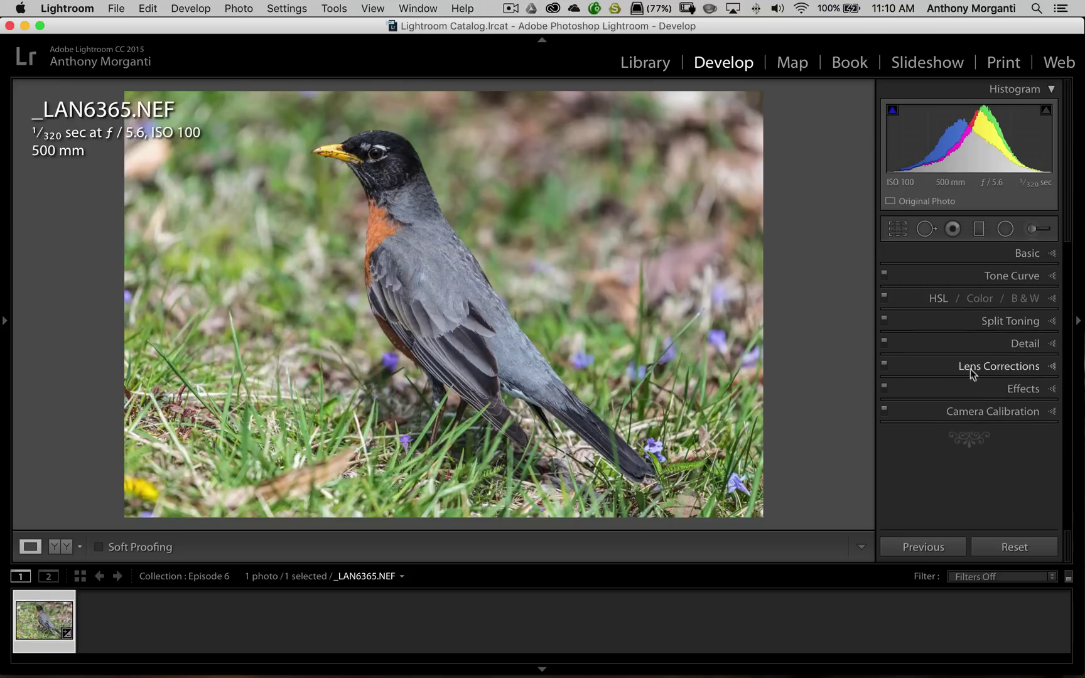
left_click(934, 366)
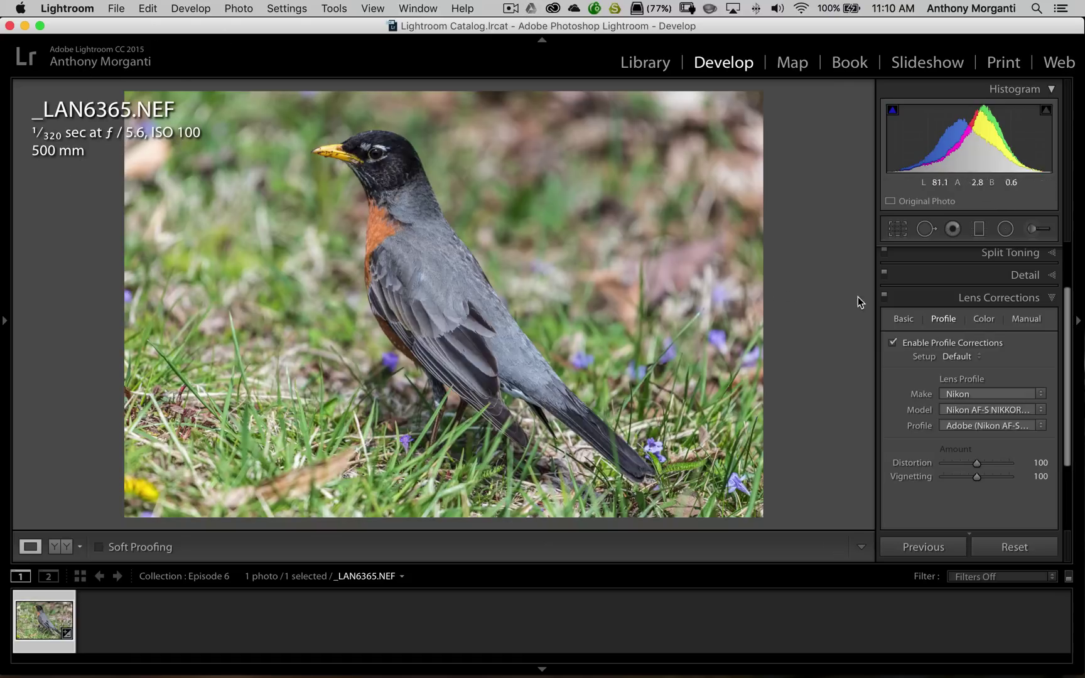
left_click(942, 298)
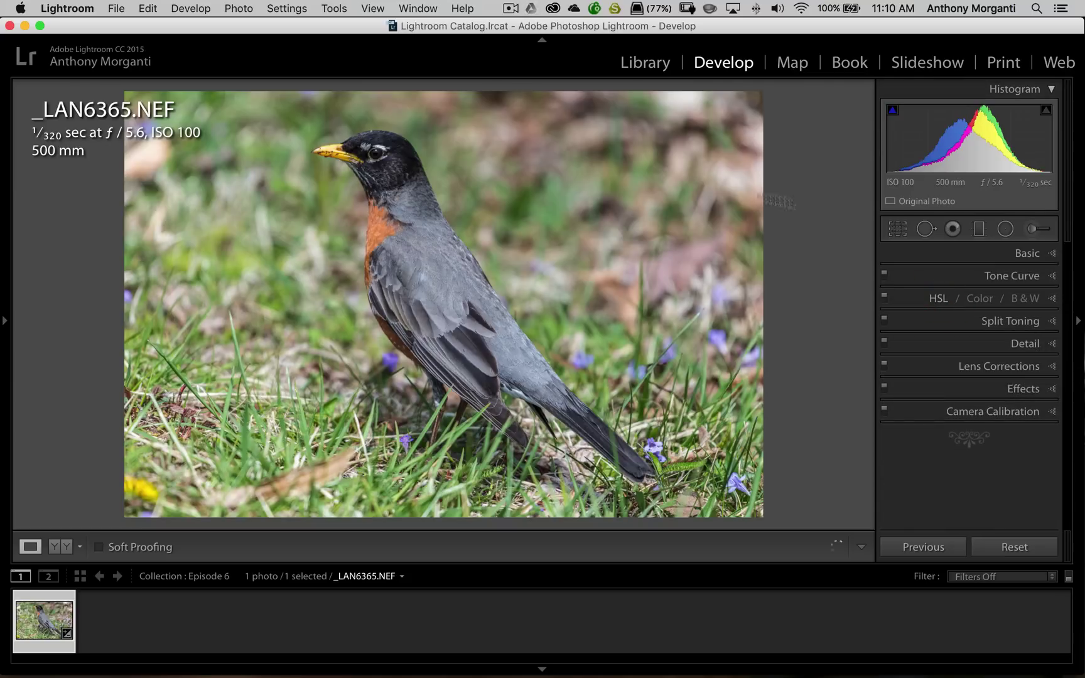
- Send a copy of _LAN6365.NEF with its Lightroom adjustments to ON1 Effects 10
right_click(602, 174)
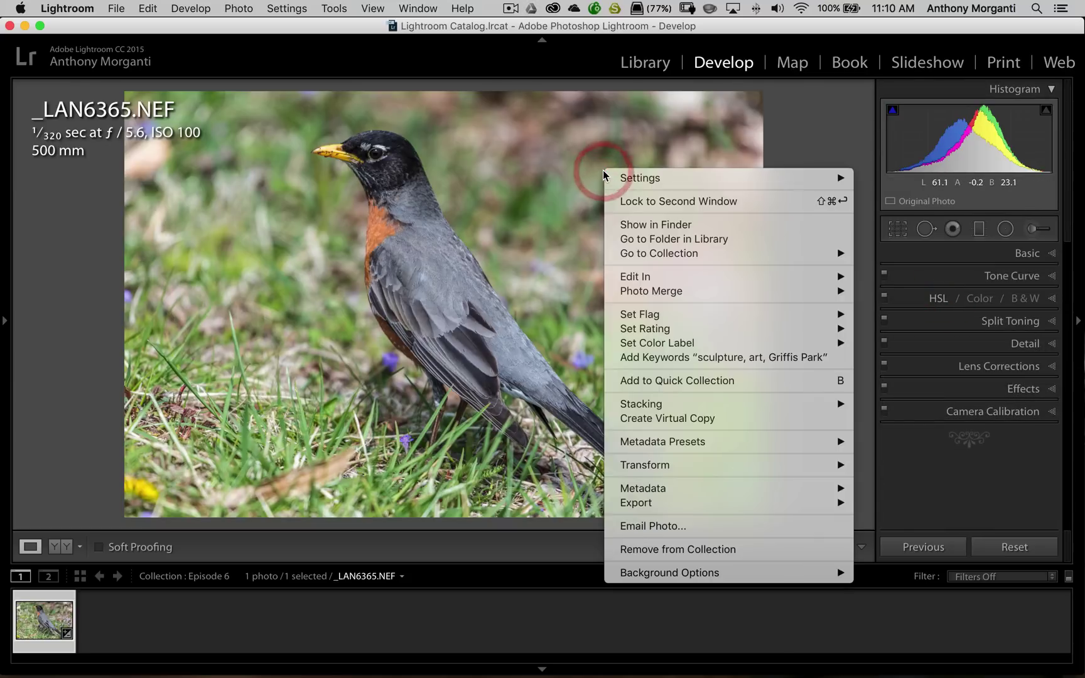
mouse_move(690, 277)
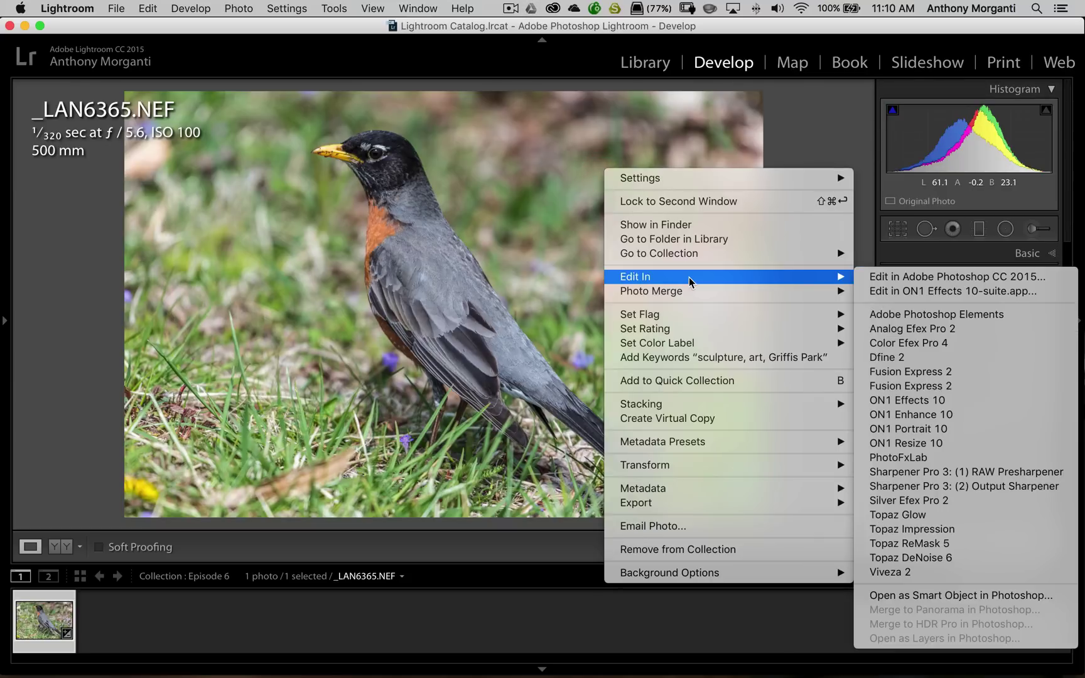
left_click(903, 403)
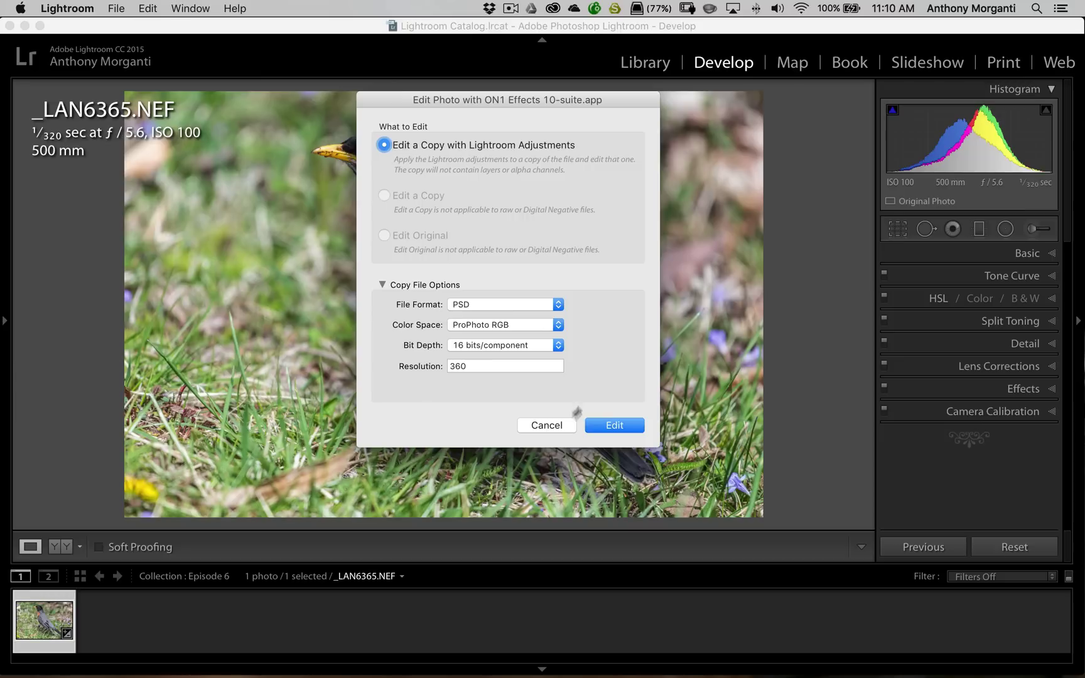
left_click(600, 423)
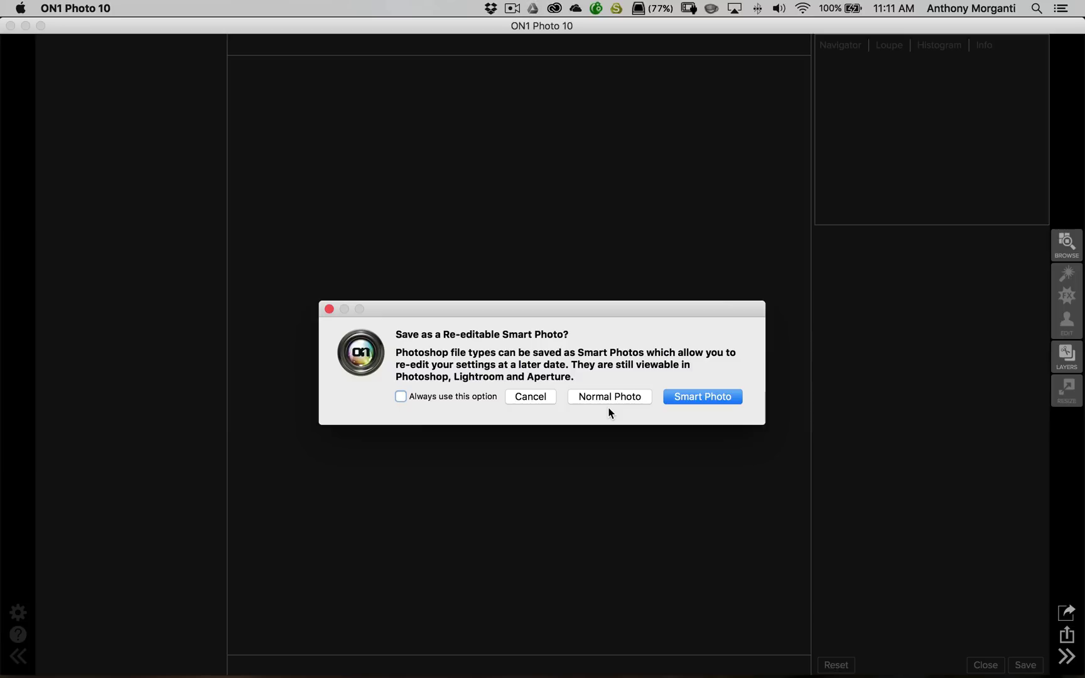
- Open _LAN6365-Edit-3.psd as a Smart Photo and collapse the Presets panel
left_click(690, 400)
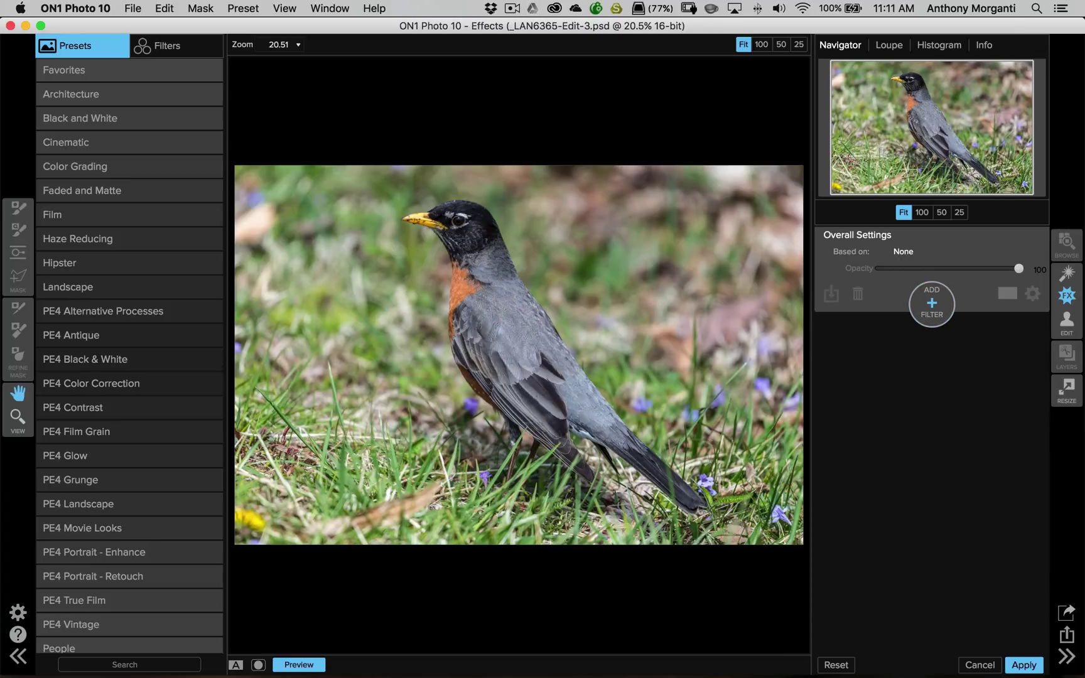
left_click(15, 657)
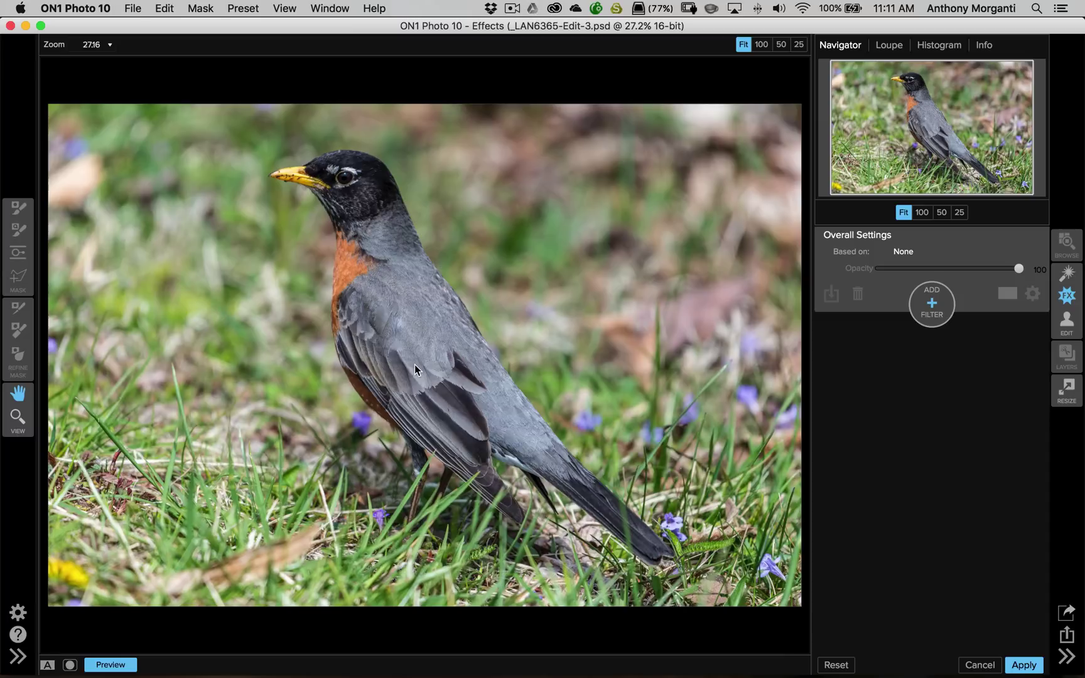
- Add Dynamic Contrast (Natural: Small 0, Medium 15, Large 20), check it at 100%, then fit to view
left_click(932, 304)
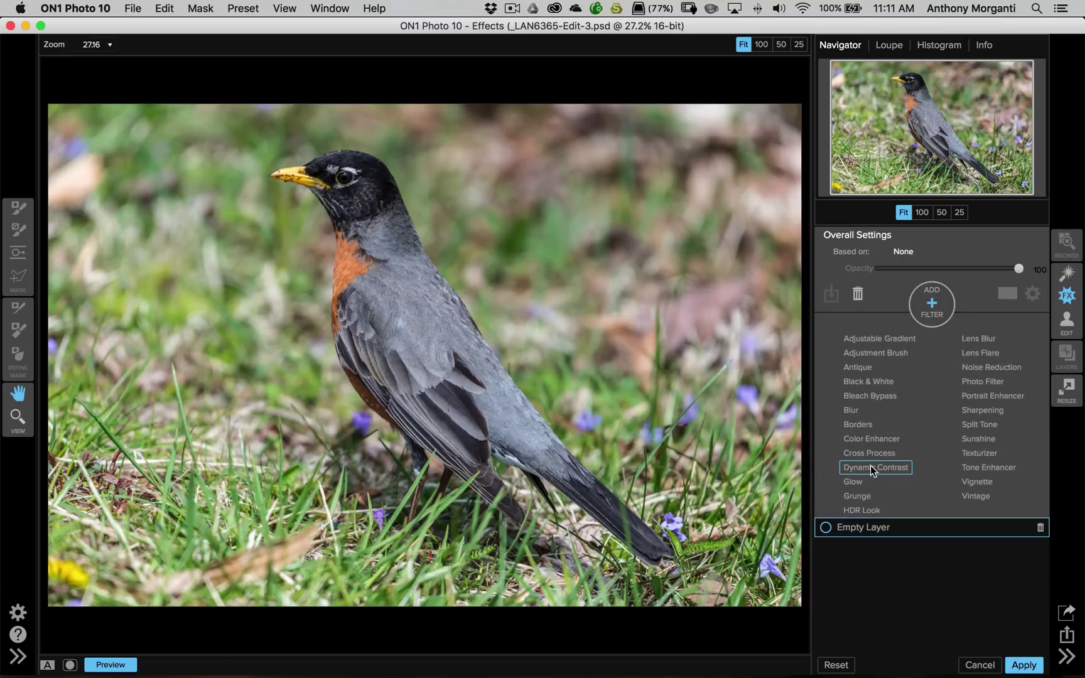
left_click(871, 468)
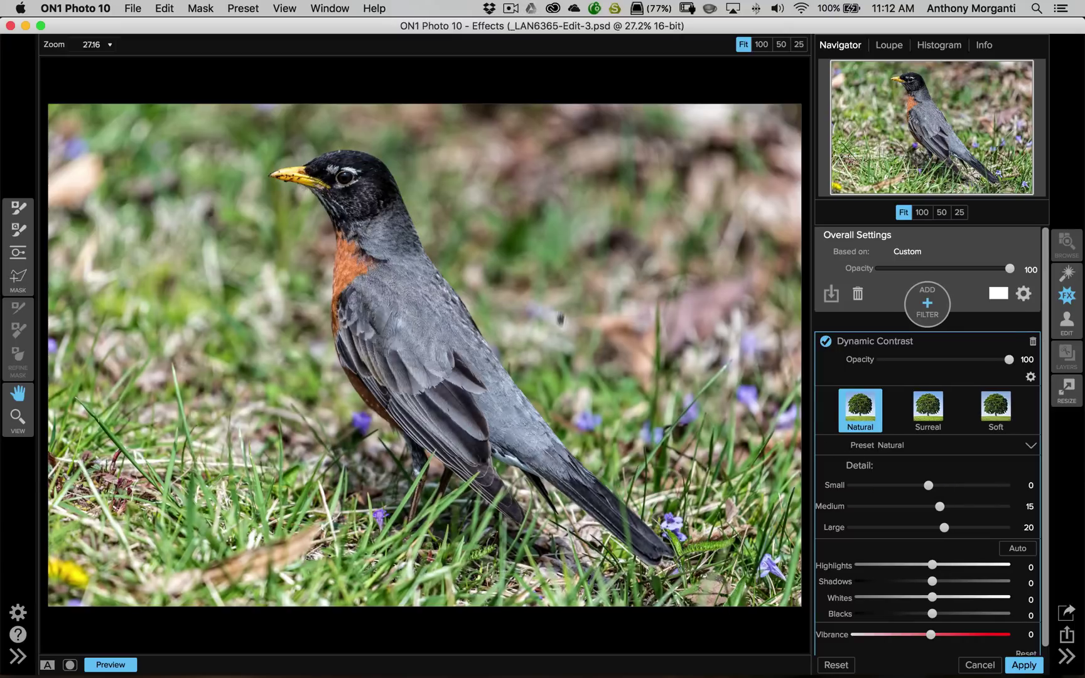
left_click(760, 45)
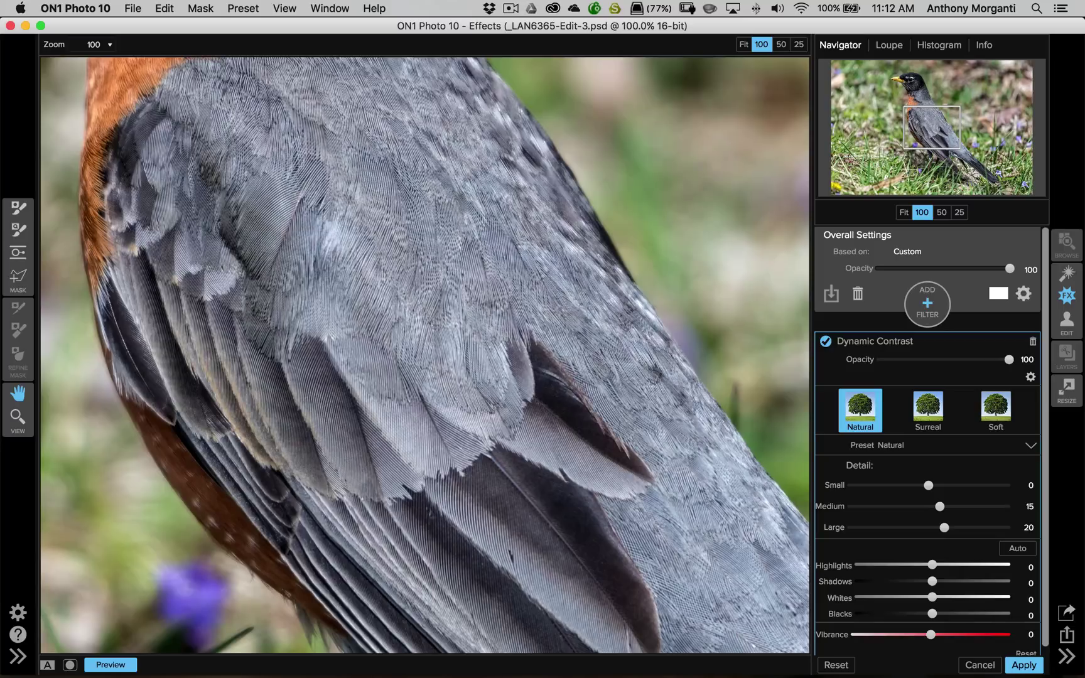
left_click(747, 45)
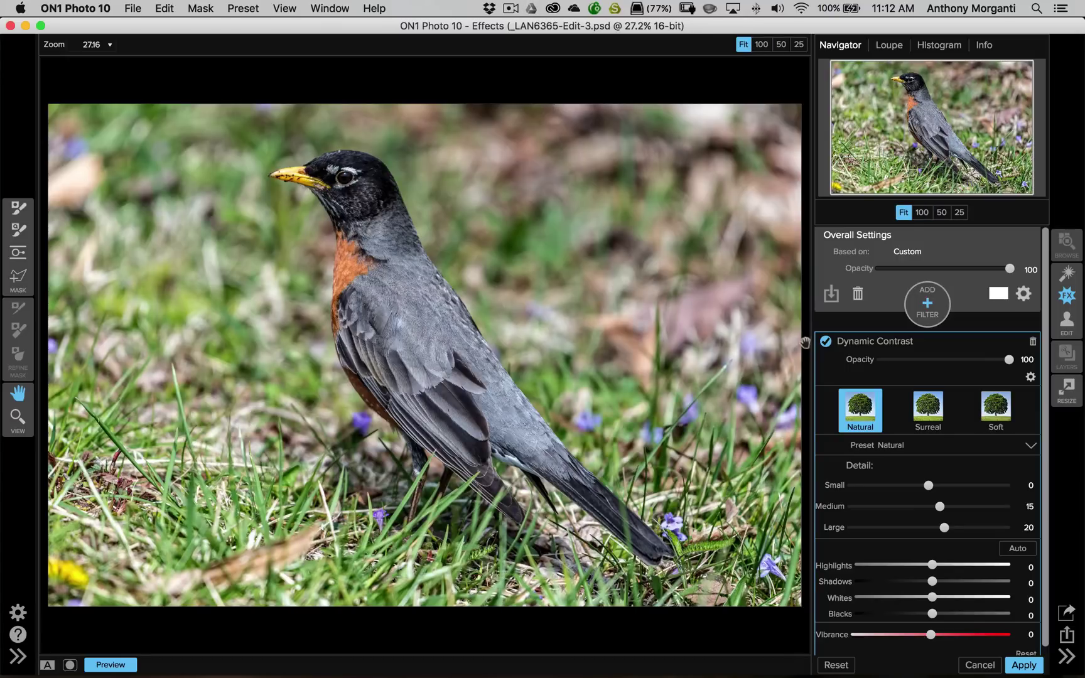
- Toggle the Dynamic Contrast filter off and back on to compare the robin before and after
left_click(825, 341)
left_click(825, 341)
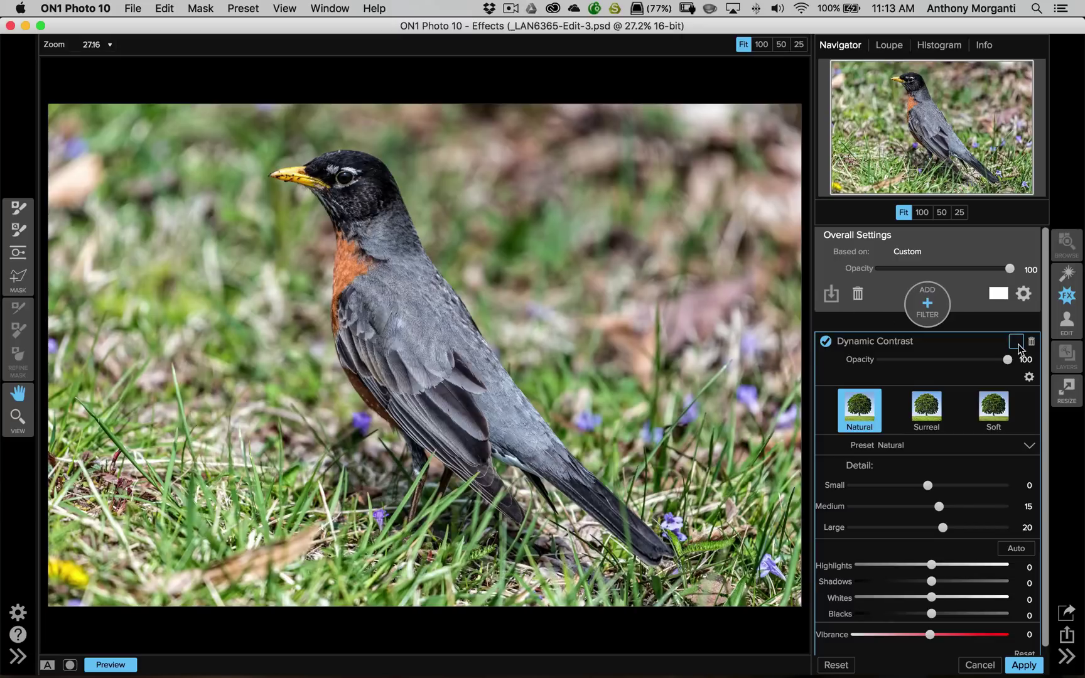
- Invert the Dynamic Contrast mask to black and ready the Paint In brush
left_click(1015, 342)
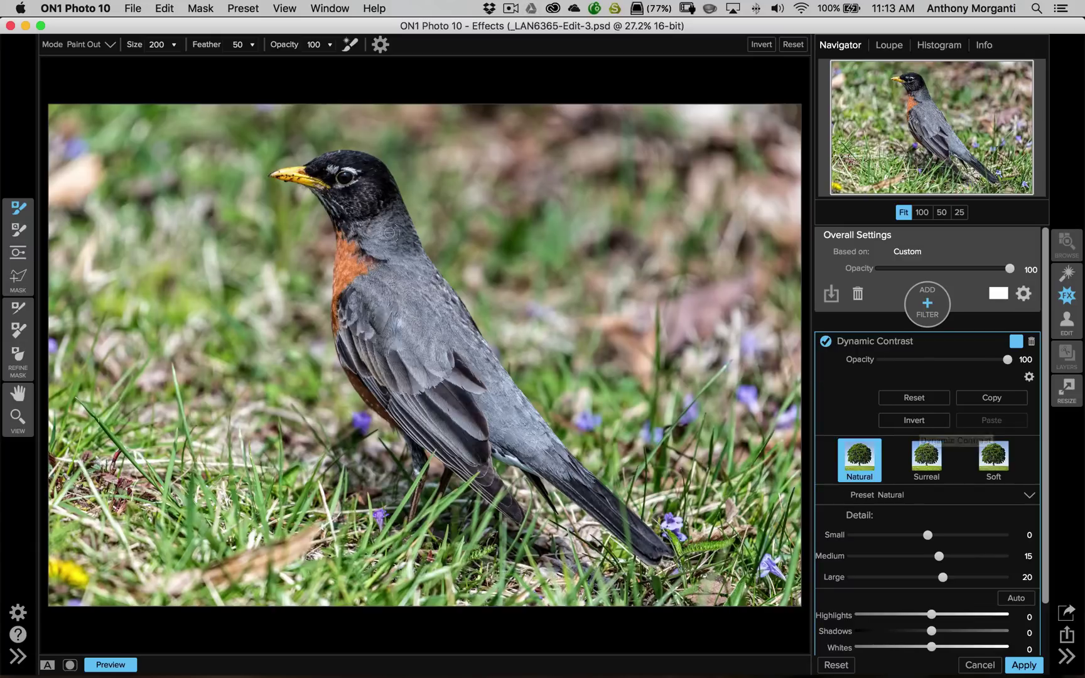
left_click(913, 420)
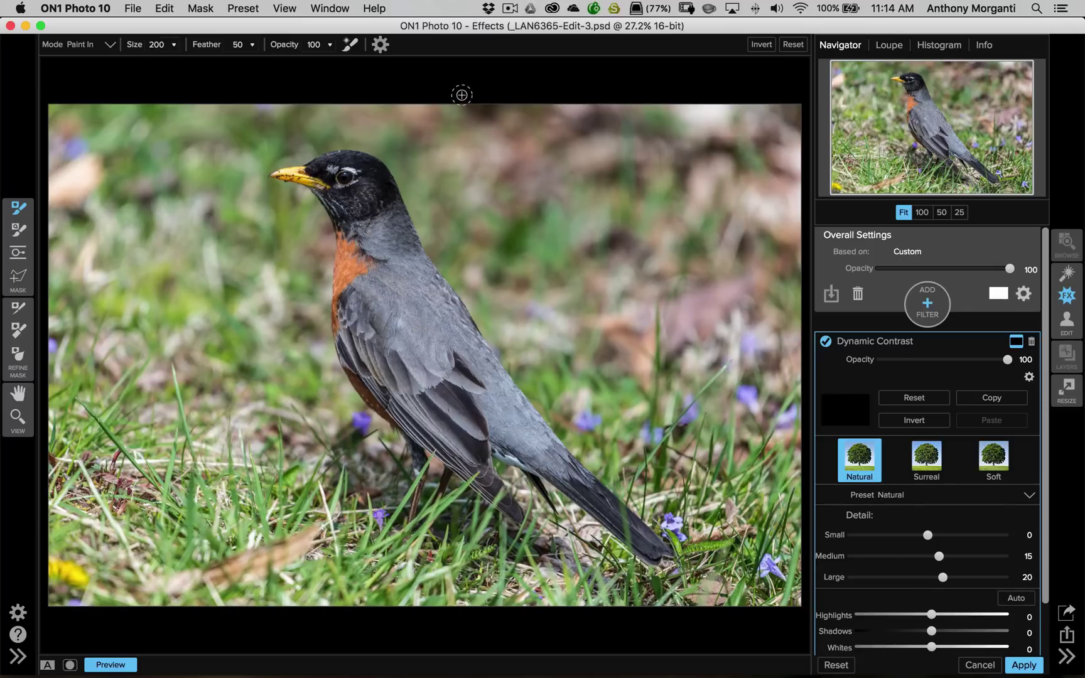
- Resize the masking brush to 300 and enable Perfect Brush edge detection
key("bracketright")
key("bracketleft")
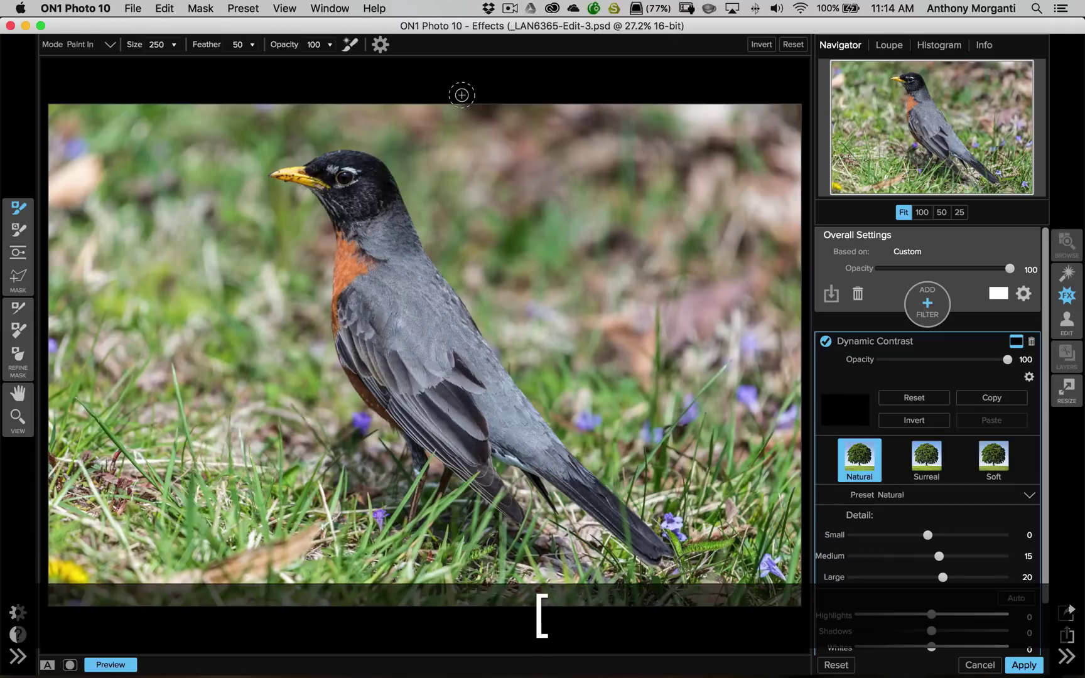
key("bracketright")
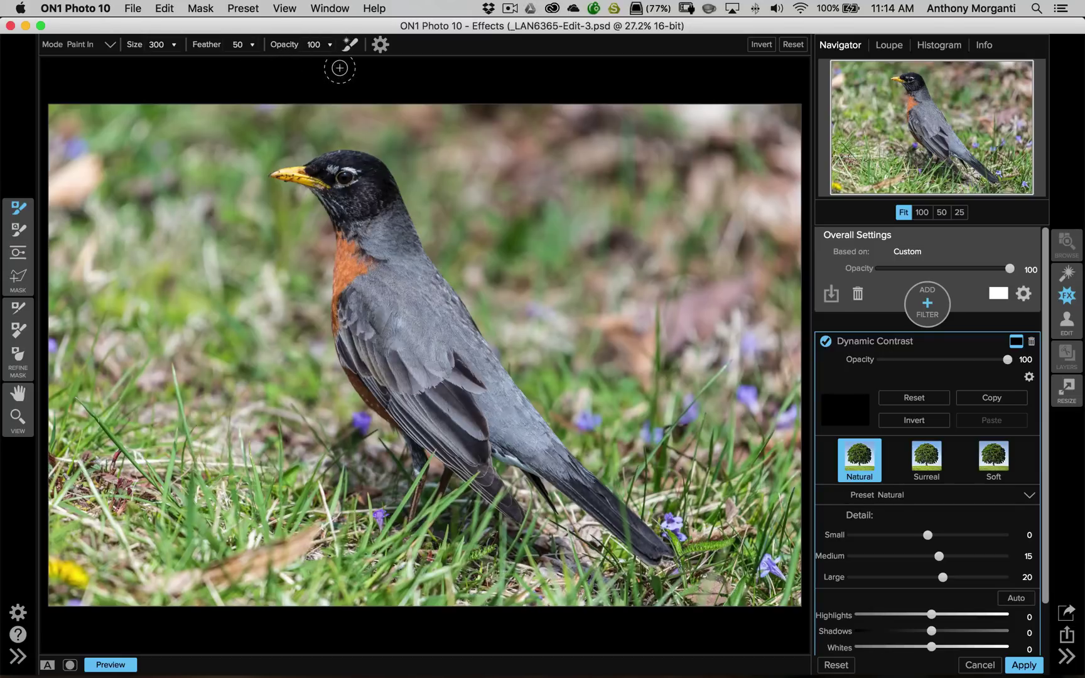
left_click(352, 46)
left_click(350, 45)
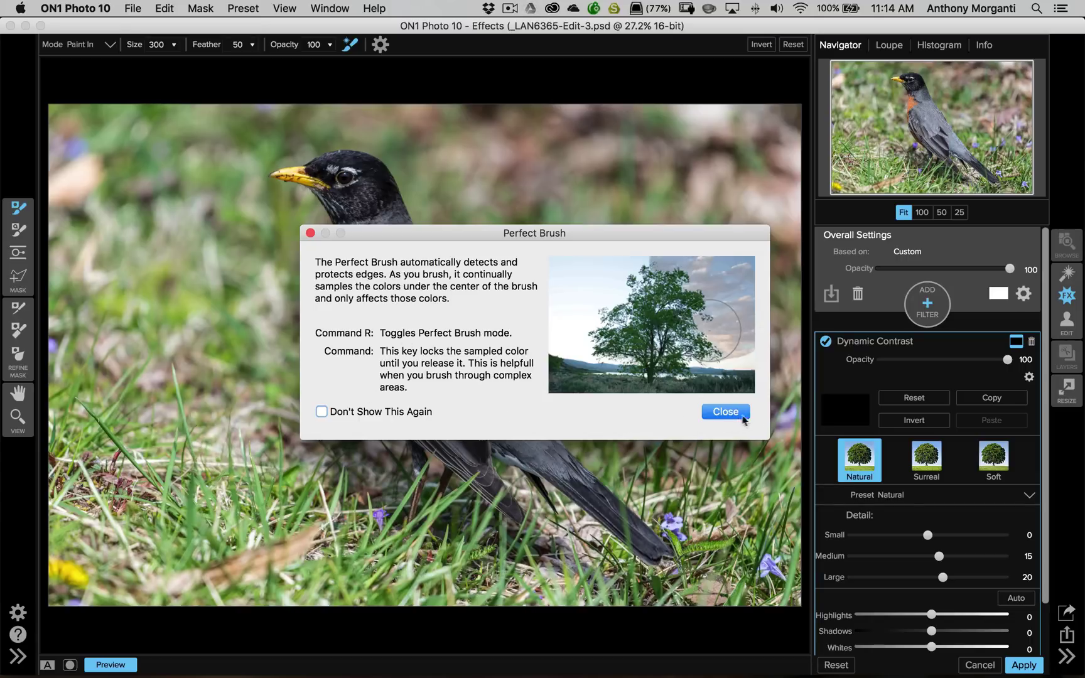
left_click(726, 414)
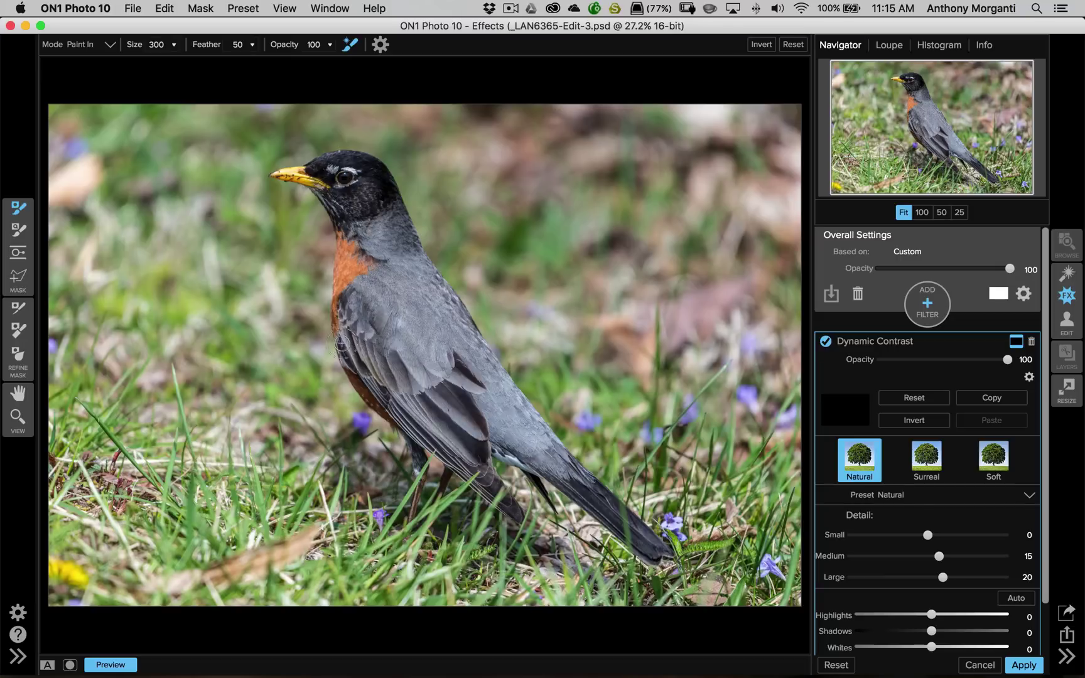
- Paint Dynamic Contrast along the robin's edge, then reduce the brush to size 150
left_click_drag(337, 324, 339, 305)
key("bracketleft")
key("bracketleft")
key("bracketleft")
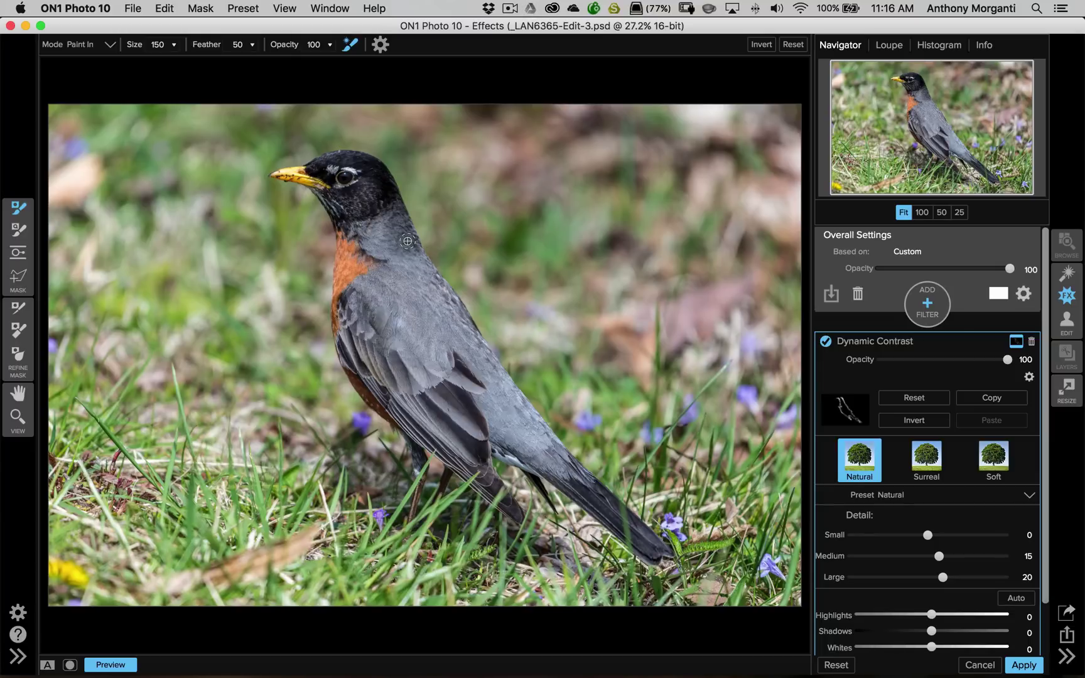
- Turn on View > Show Mask to overlay the painted Dynamic Contrast mask on the robin
left_click(287, 8)
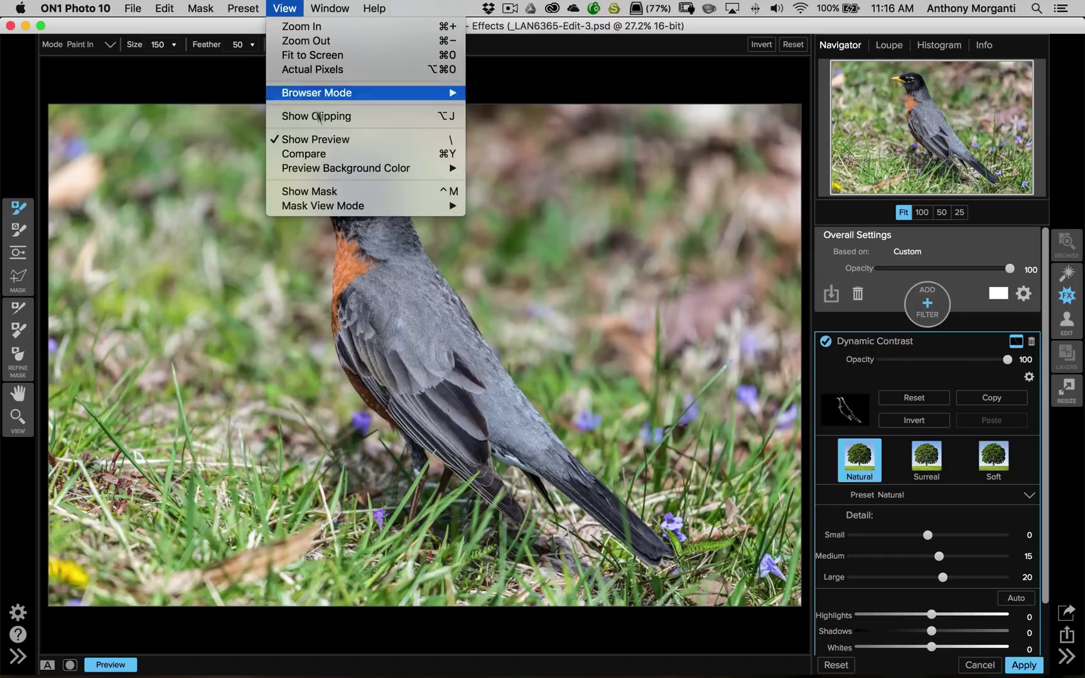
mouse_move(326, 168)
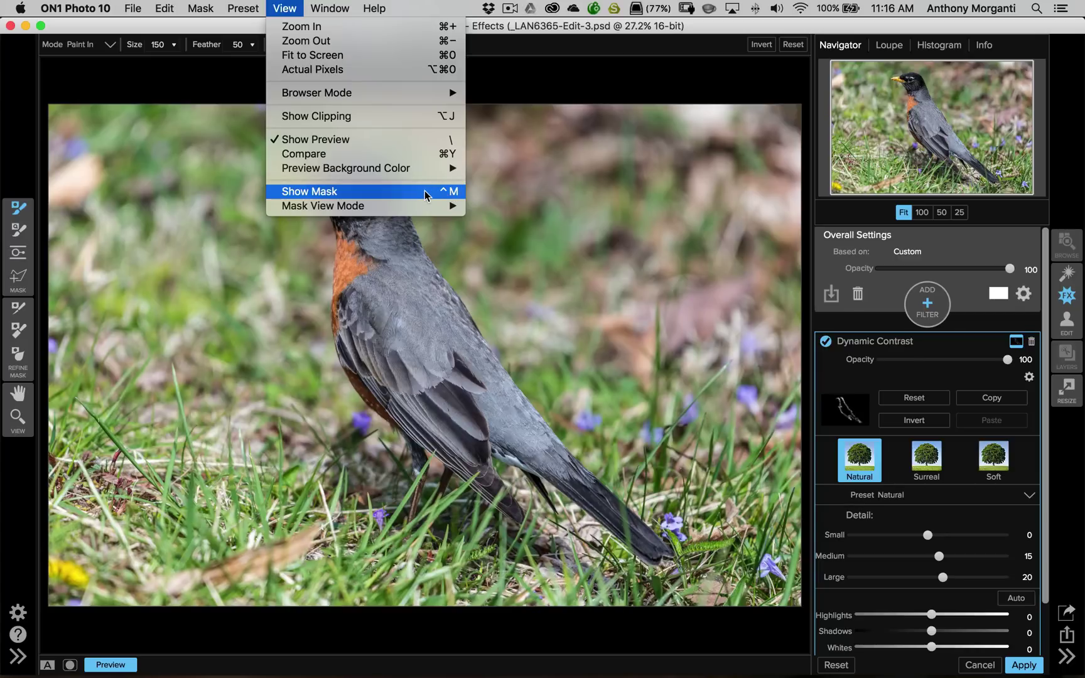
left_click(424, 191)
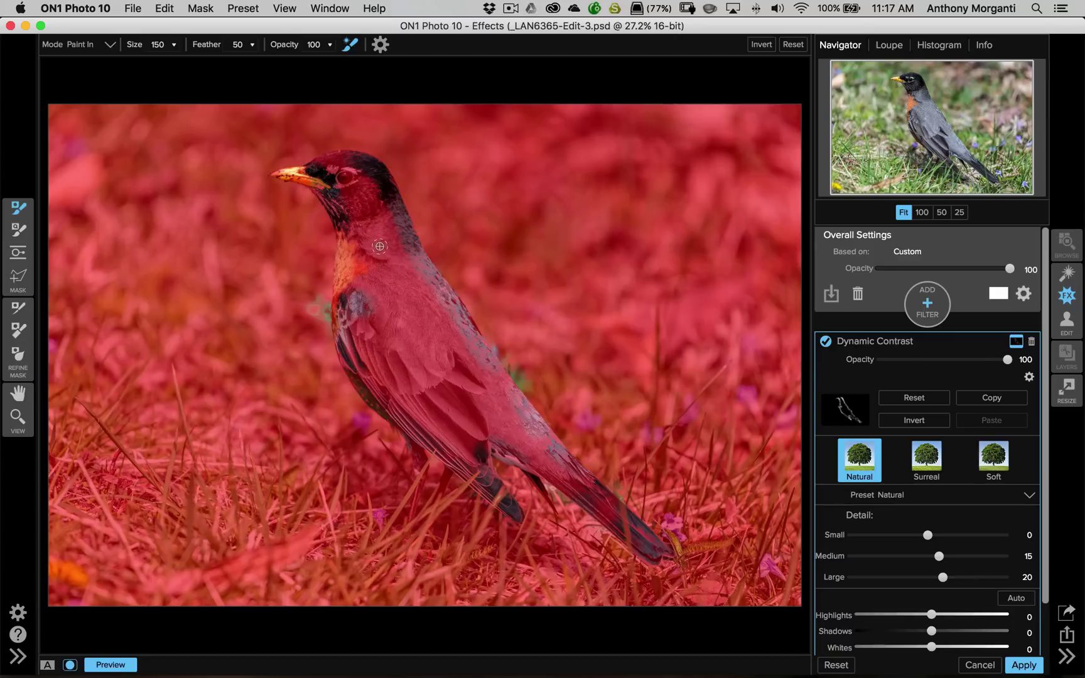
- Switch the mask view mode to Grayscale so the painted robin shows white on black
left_click(284, 9)
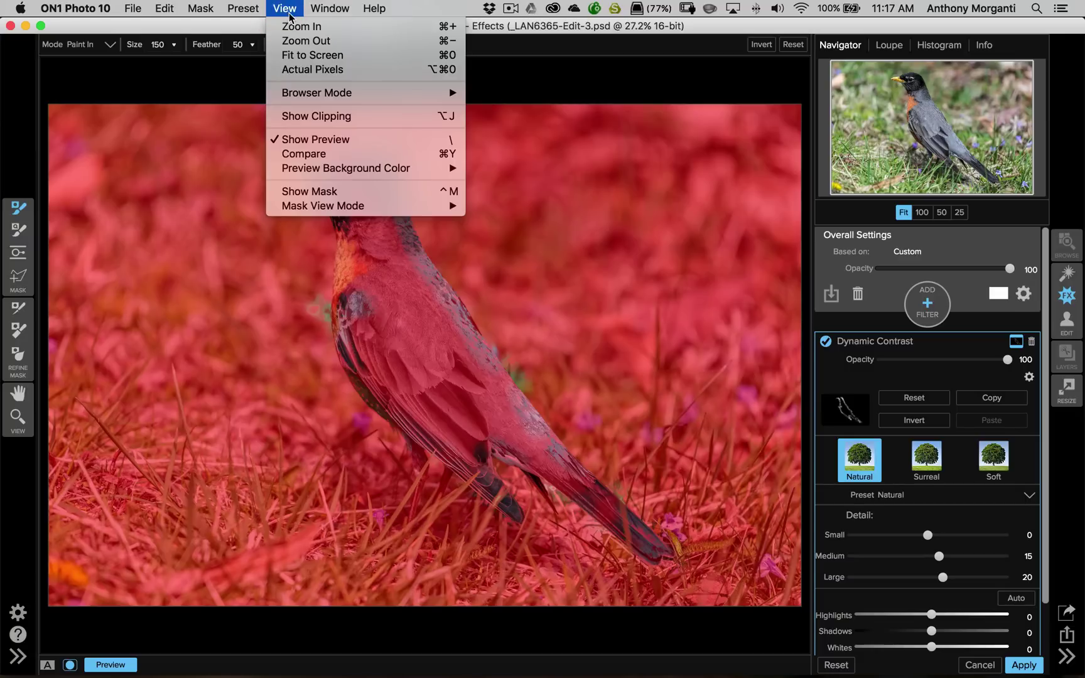
mouse_move(360, 206)
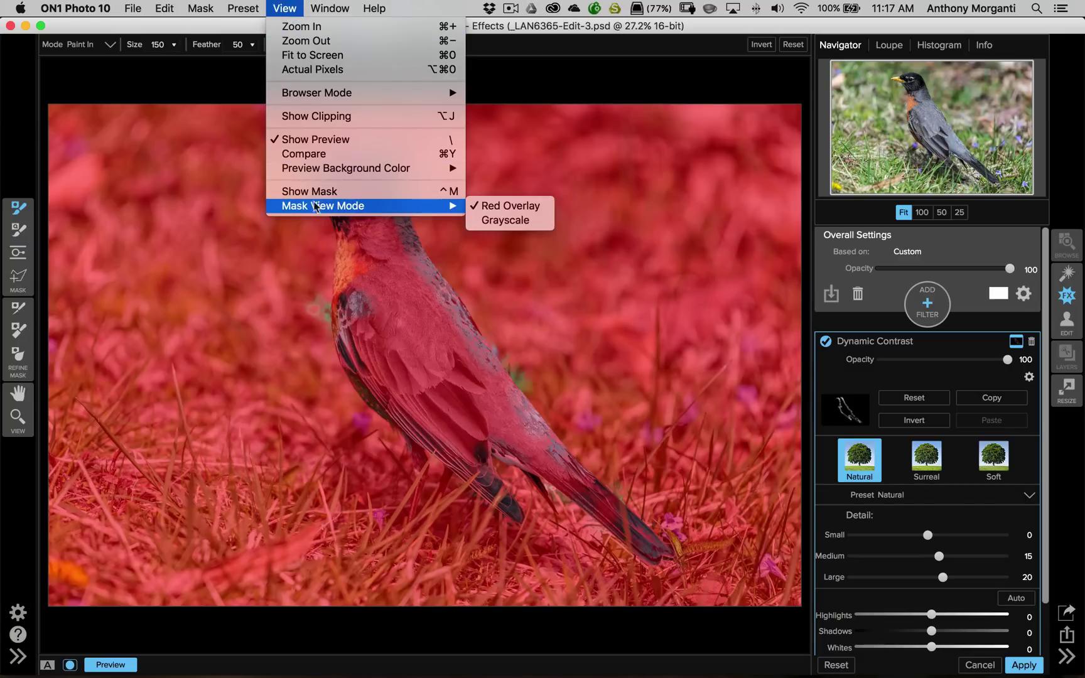
left_click(490, 222)
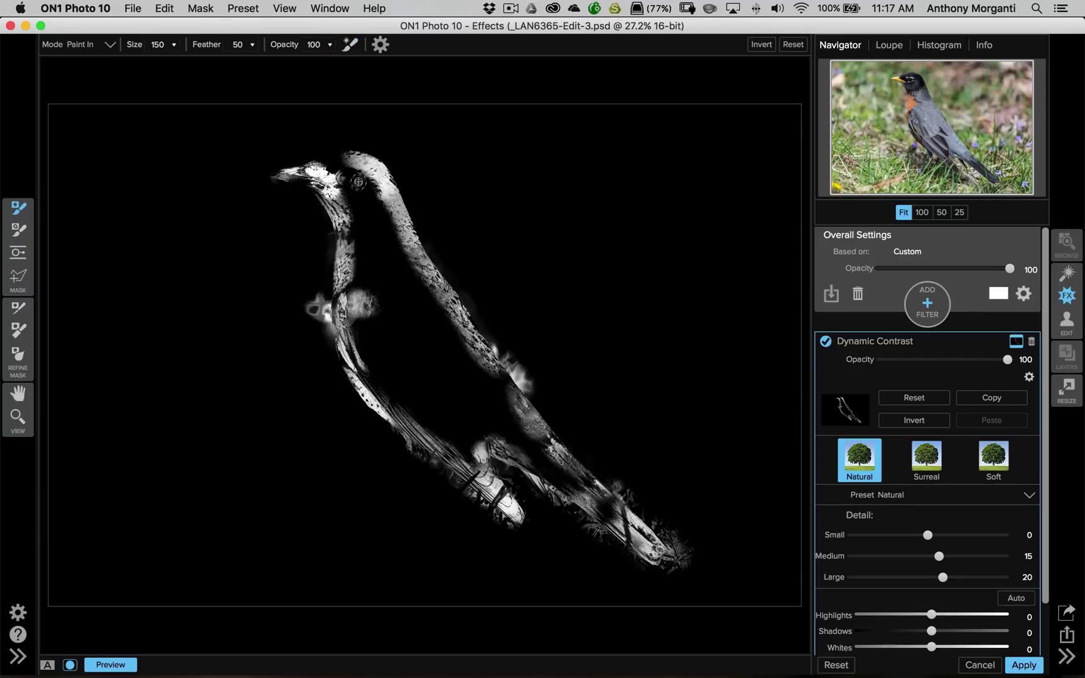
- Paint the robin's neck, body, tail, eye area and right edge white in the mask, ending at brush size 150
key("bracketright")
key("bracketright")
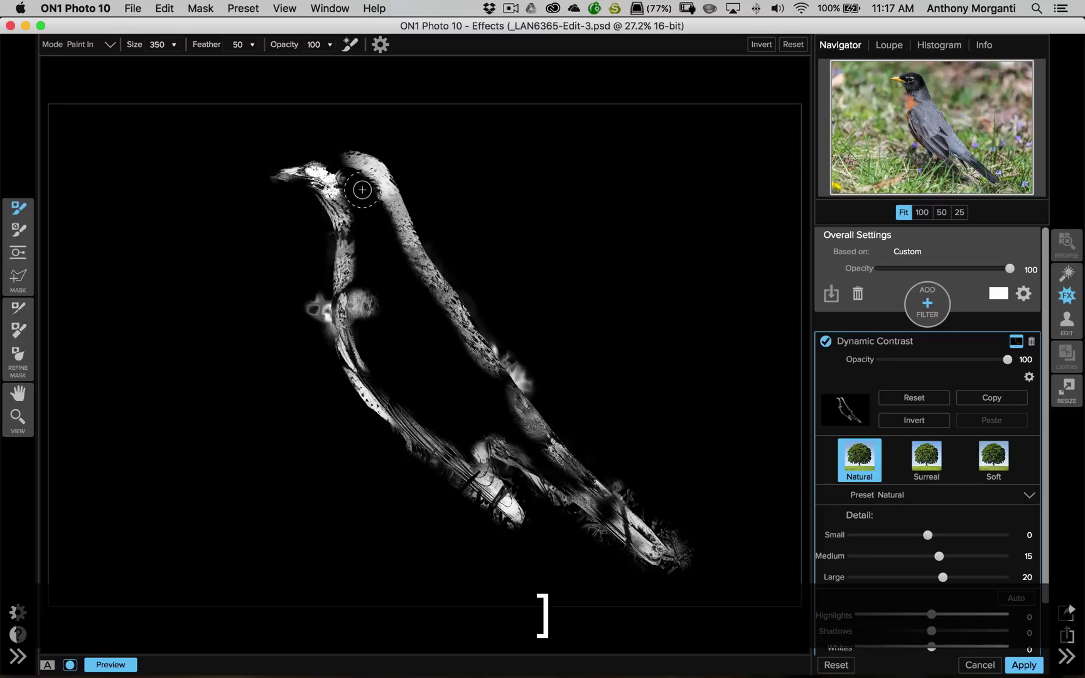
mouse_move(361, 184)
left_mouse_down()
mouse_move(386, 243)
mouse_move(346, 184)
mouse_move(370, 278)
mouse_move(419, 296)
mouse_move(409, 274)
mouse_move(401, 275)
mouse_move(443, 327)
mouse_move(367, 276)
mouse_move(482, 369)
mouse_move(535, 444)
mouse_move(516, 438)
mouse_move(366, 283)
mouse_move(357, 308)
mouse_move(380, 344)
mouse_move(466, 405)
mouse_move(484, 439)
mouse_move(475, 447)
mouse_move(363, 351)
mouse_move(426, 419)
mouse_move(545, 458)
left_mouse_up()
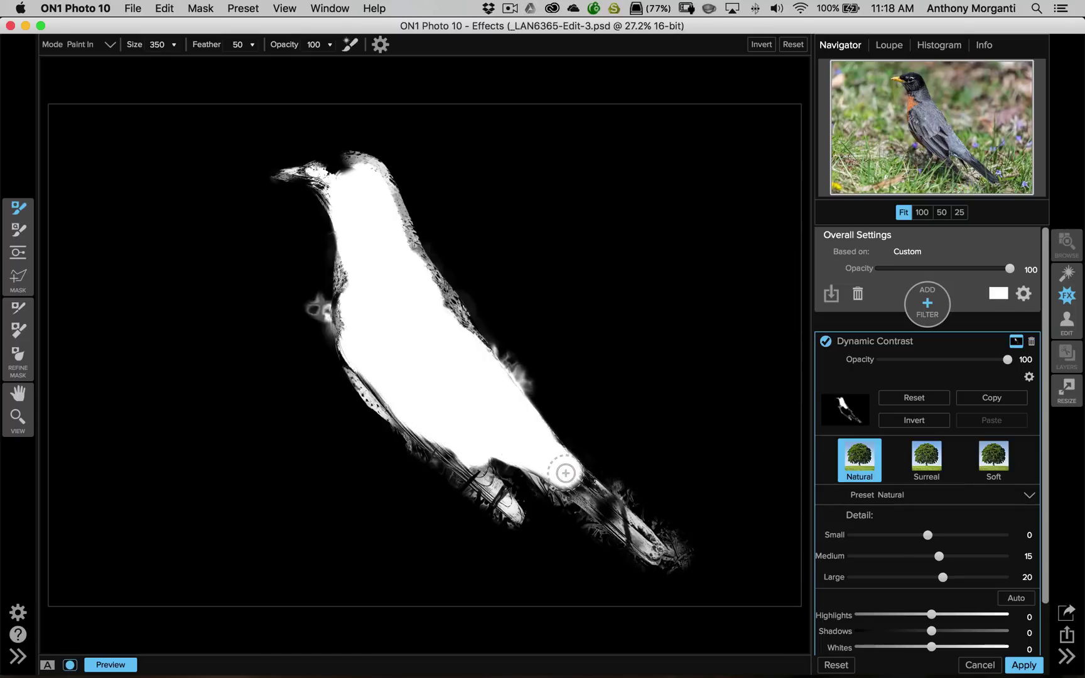
key("bracketleft")
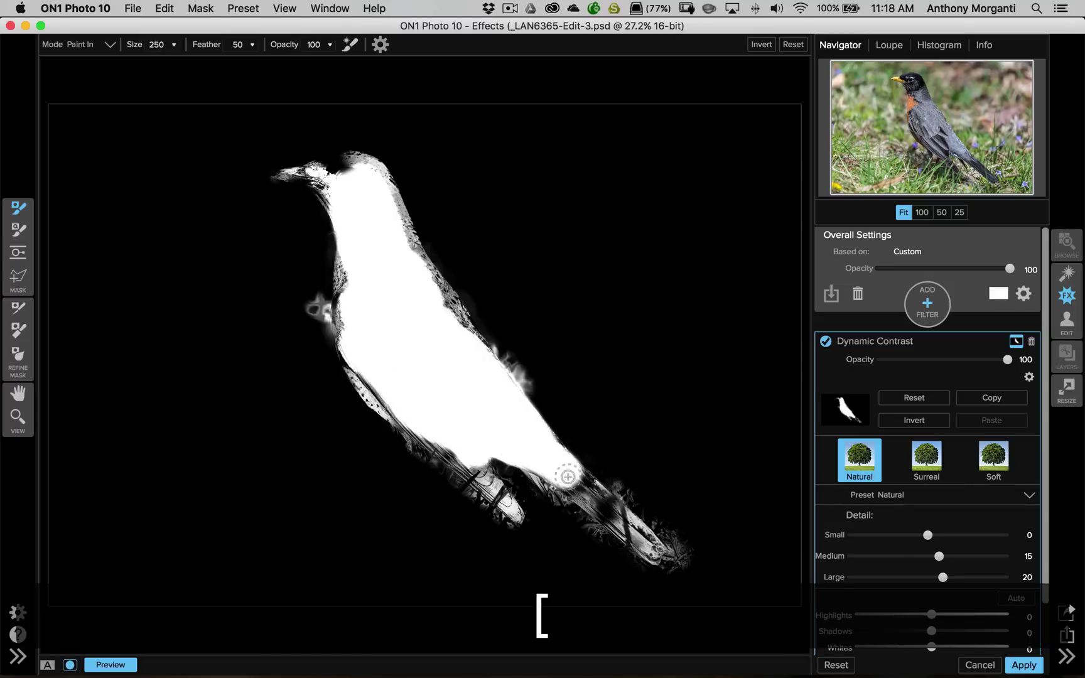
mouse_move(568, 477)
left_mouse_down()
mouse_move(615, 519)
mouse_move(548, 477)
mouse_move(441, 380)
left_mouse_up()
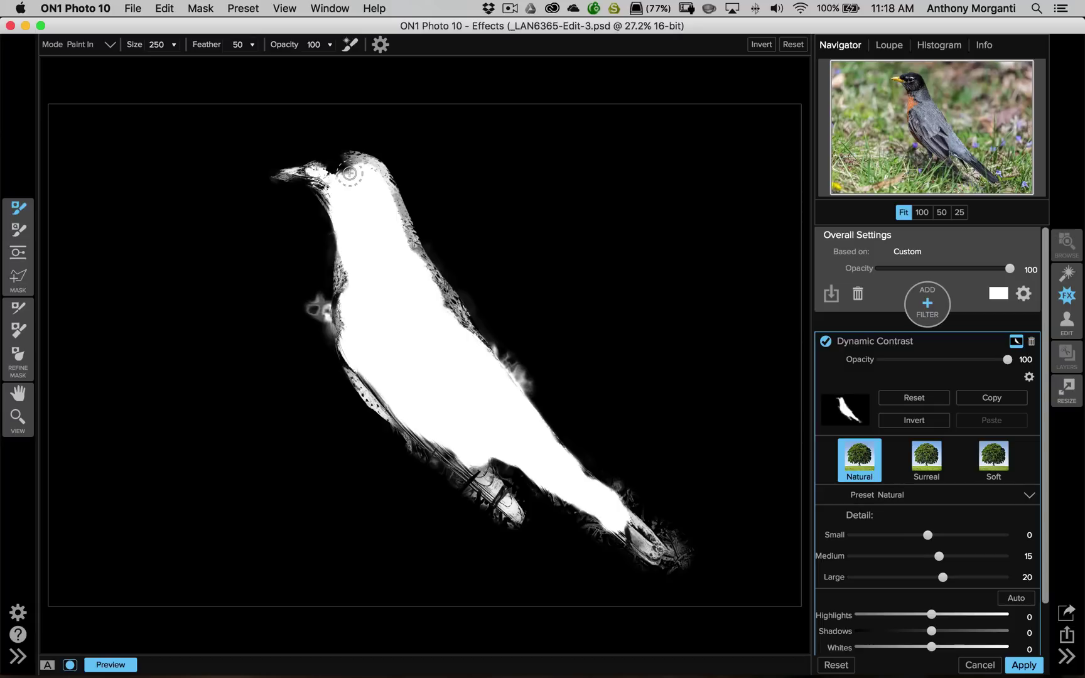
mouse_move(350, 173)
left_mouse_down()
mouse_move(332, 175)
mouse_move(354, 200)
left_mouse_up()
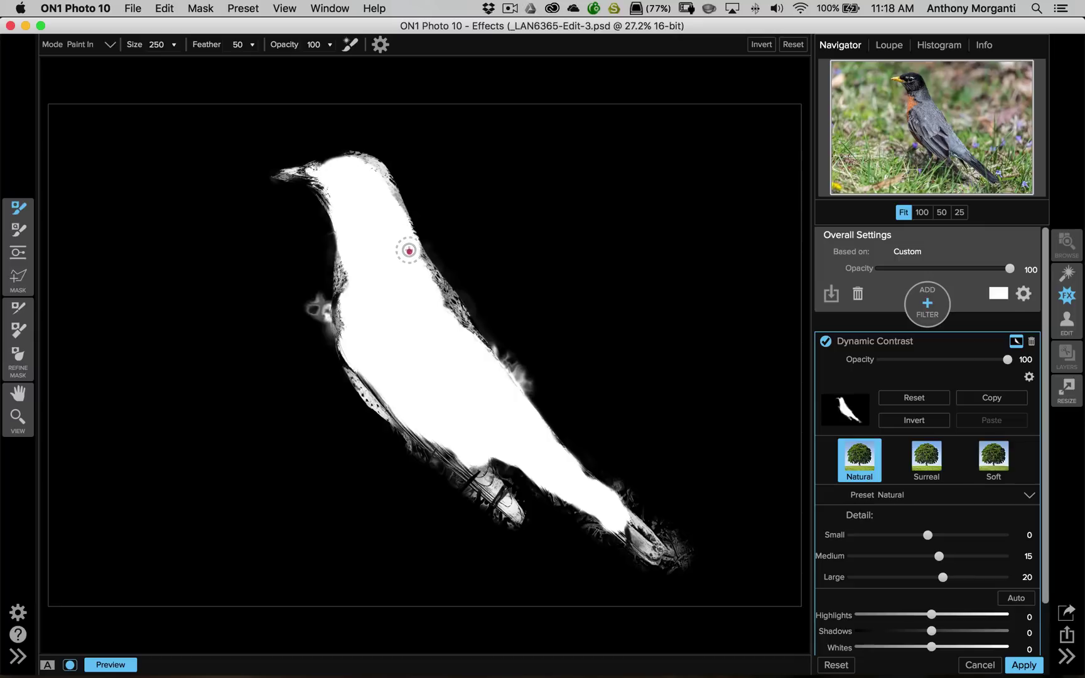
mouse_move(409, 250)
left_mouse_down()
mouse_move(469, 349)
mouse_move(465, 383)
mouse_move(383, 383)
mouse_move(355, 365)
mouse_move(507, 501)
mouse_move(405, 431)
mouse_move(361, 377)
mouse_move(343, 327)
mouse_move(350, 256)
mouse_move(344, 286)
mouse_move(348, 295)
mouse_move(375, 277)
mouse_move(366, 198)
mouse_move(390, 202)
mouse_move(381, 187)
mouse_move(373, 195)
mouse_move(389, 204)
mouse_move(364, 167)
mouse_move(282, 179)
mouse_move(317, 172)
left_mouse_up()
key("bracketleft")
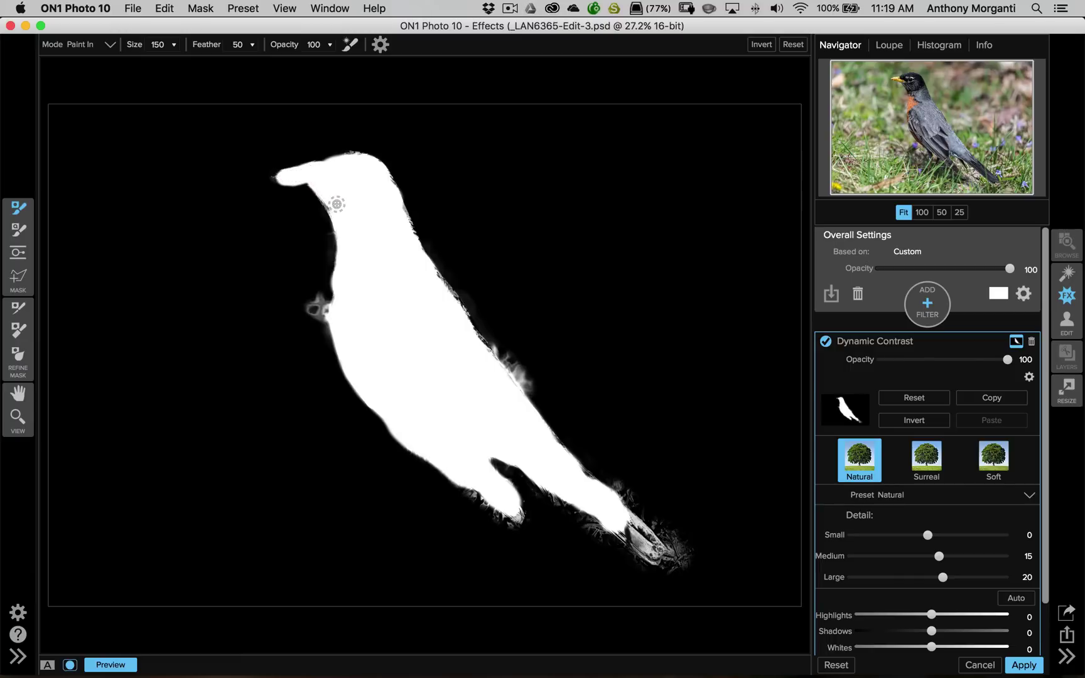
- Touch up the neck, hide the mask, and toggle Dynamic Contrast off and on to compare
left_click(330, 193)
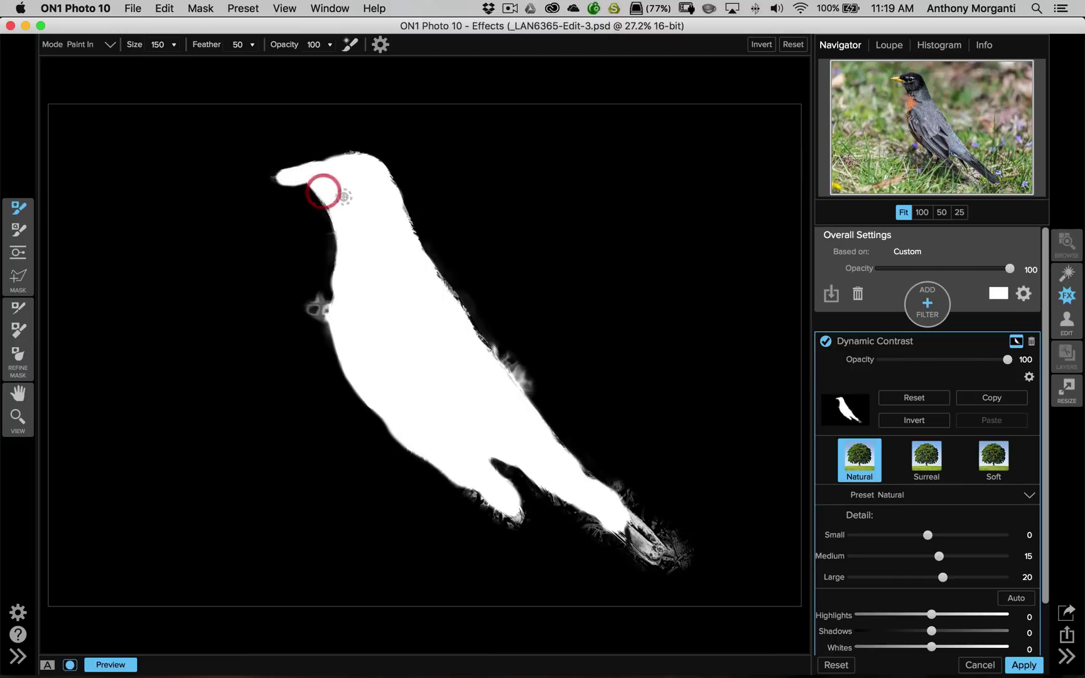
left_click(291, 14)
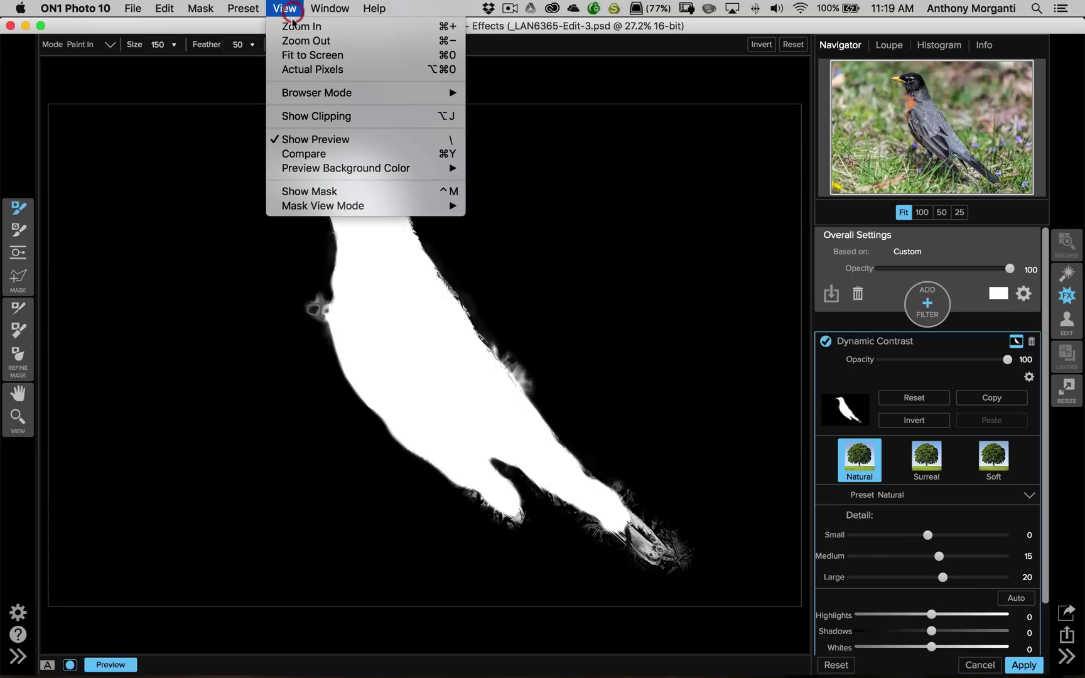
left_click(338, 191)
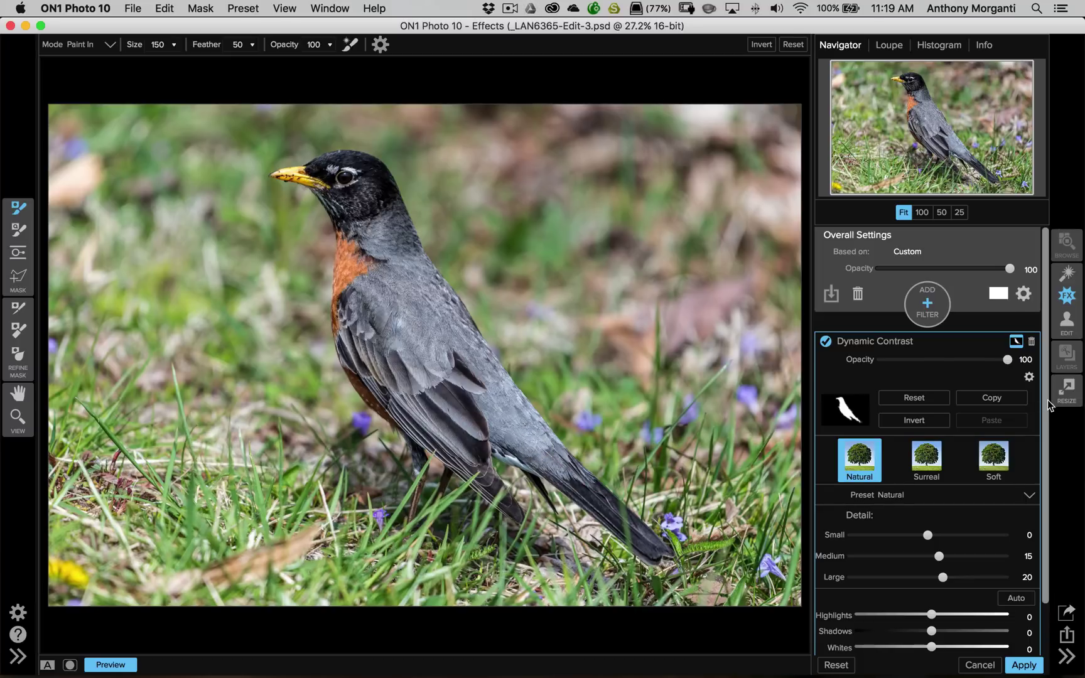
left_click(825, 342)
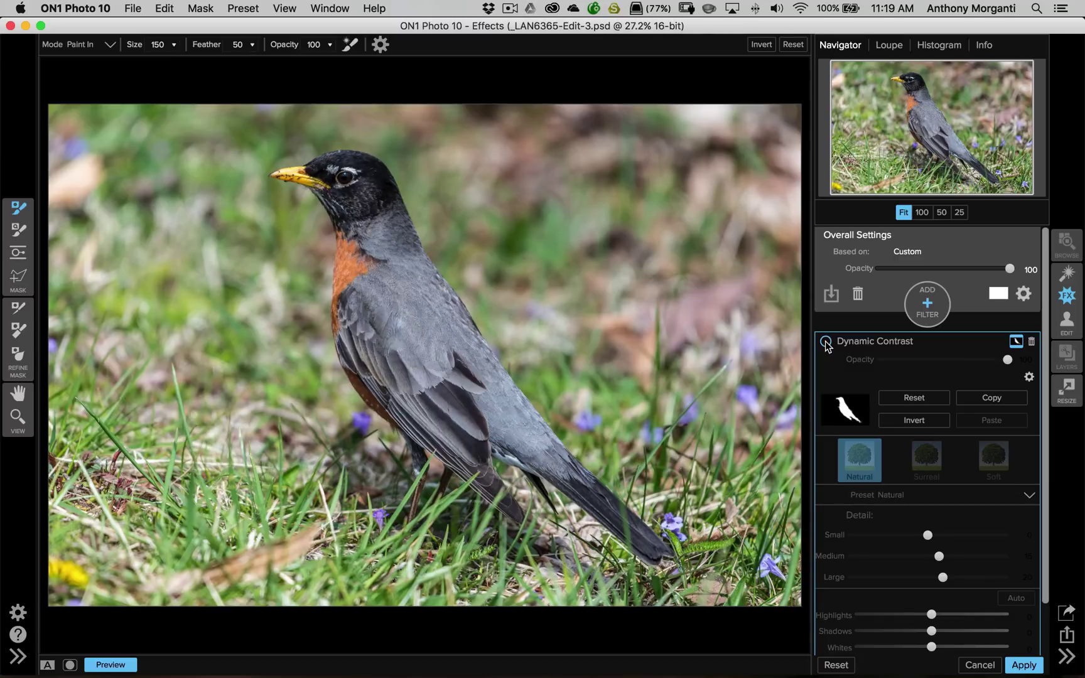
left_click(826, 341)
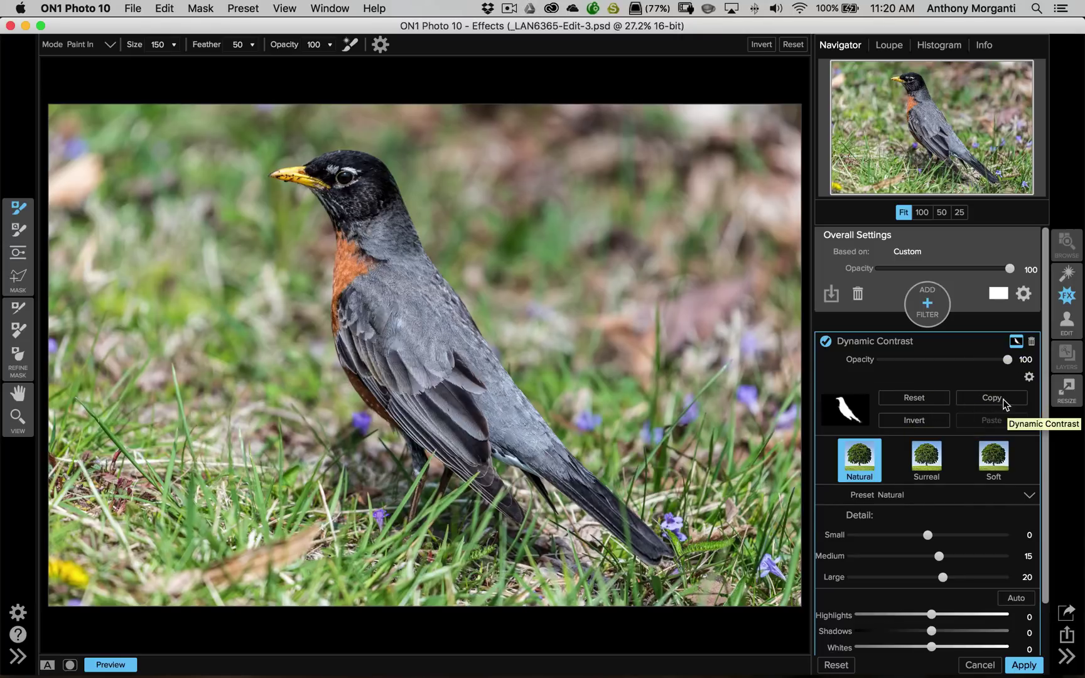
- Copy the Dynamic Contrast filter's robin mask
left_click(986, 396)
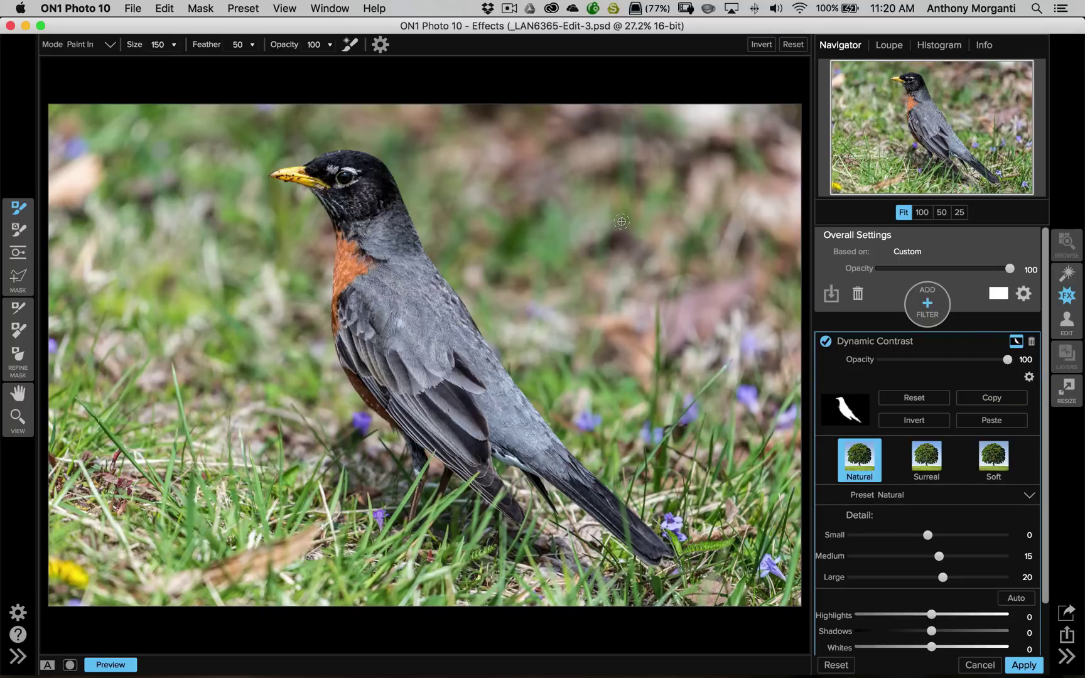
- Add a Tone Enhancer filter layer with its Auto Contrast preset (Contrast 33, Shadows 34)
left_click(931, 307)
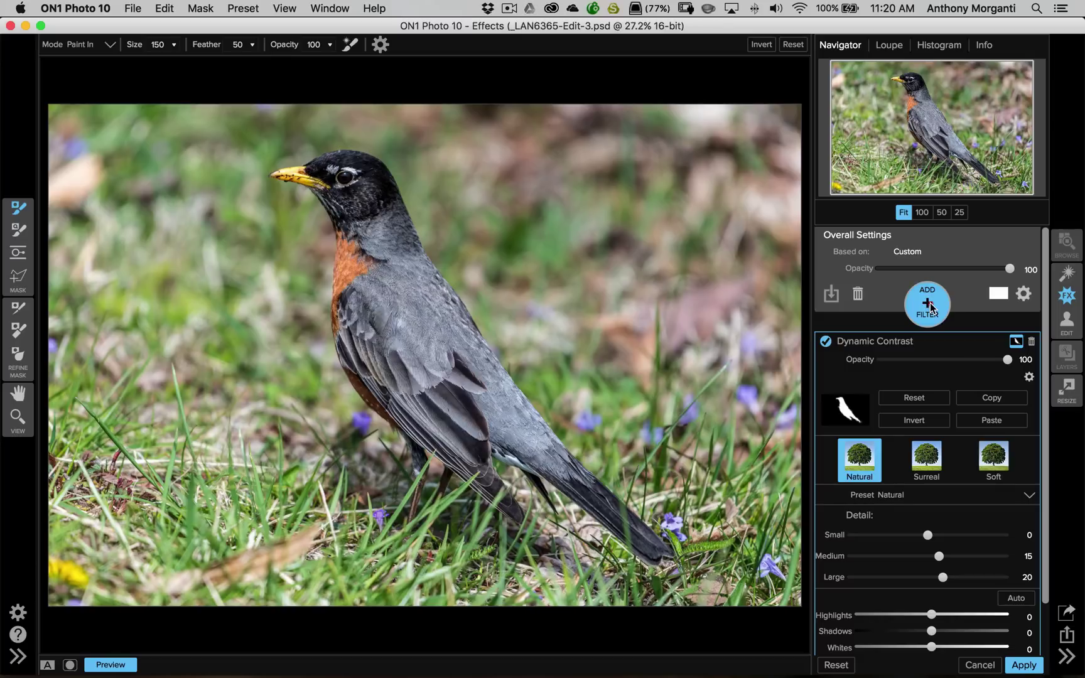
left_click(932, 308)
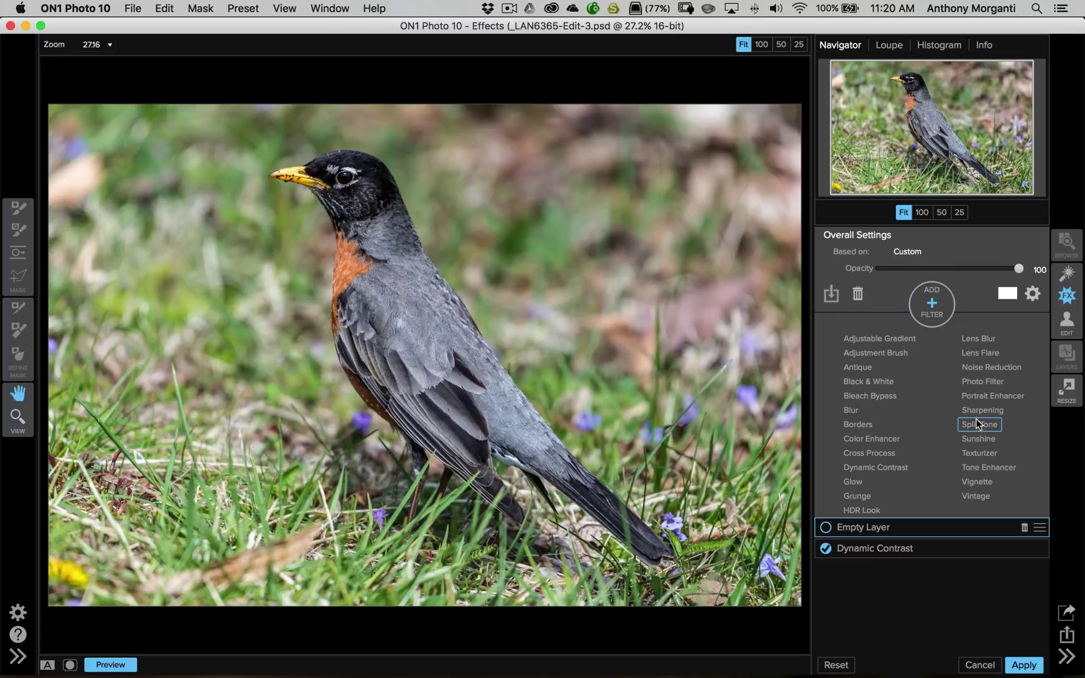
left_click(982, 466)
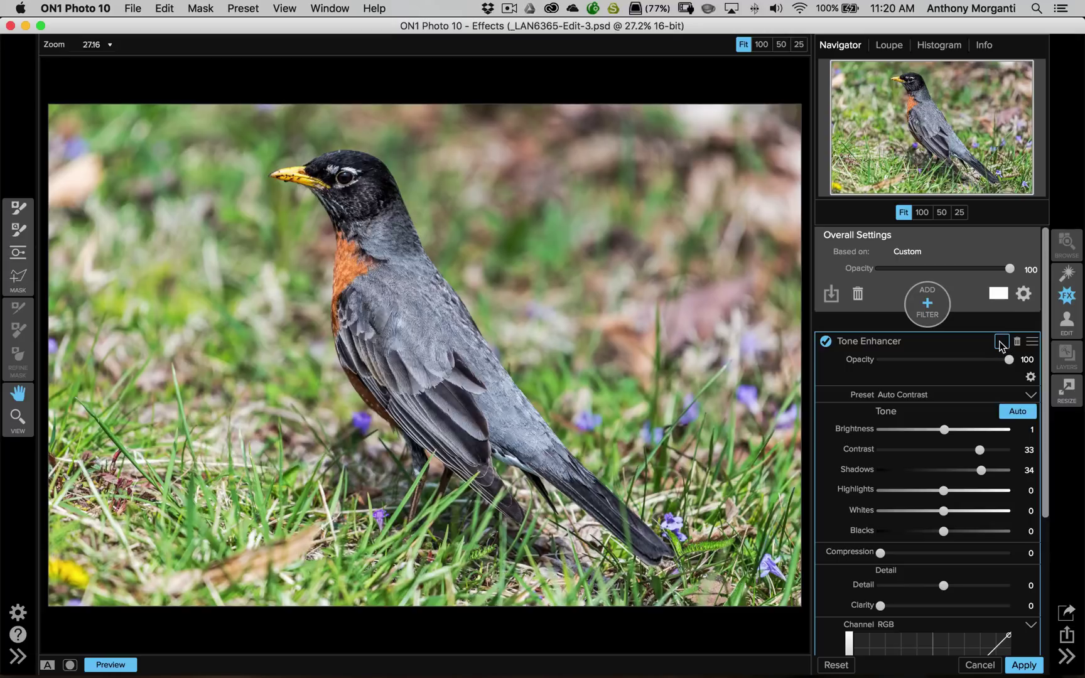
- Paste the copied robin mask onto the Tone Enhancer and raise its Brightness to 5
left_click(1000, 343)
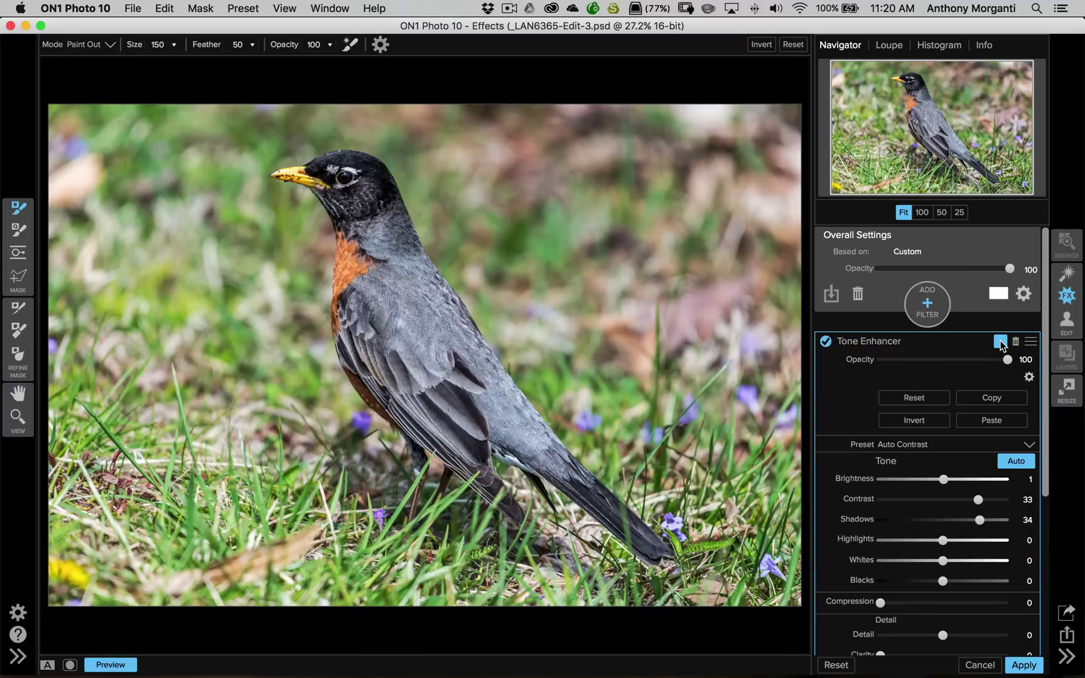
left_click(990, 423)
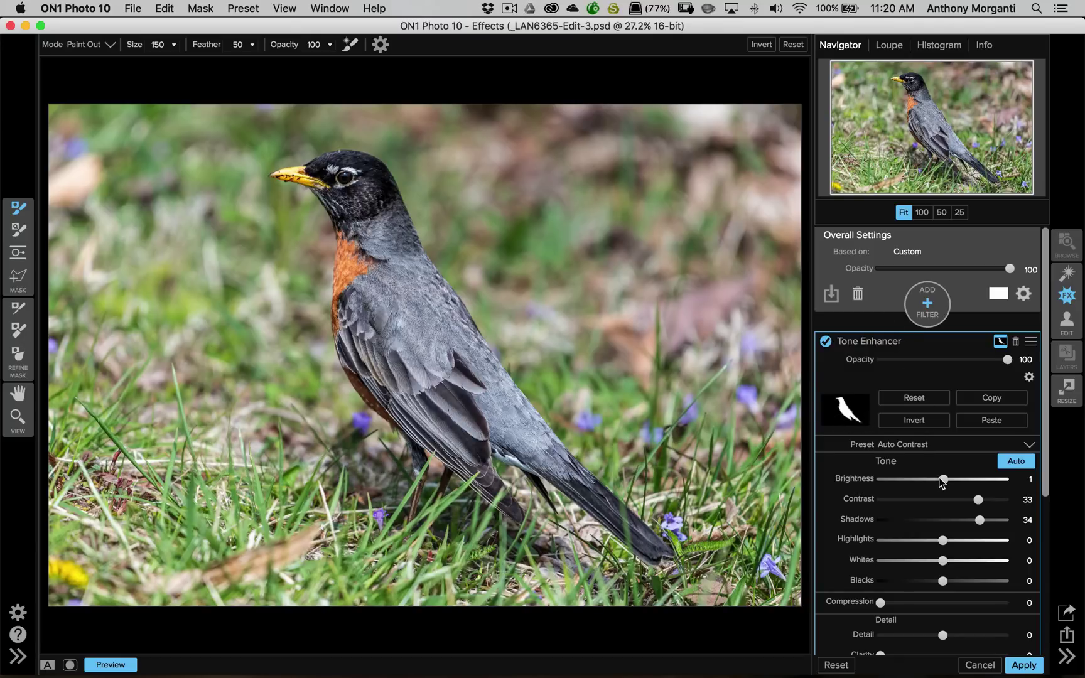
mouse_move(946, 479)
left_mouse_down()
mouse_move(977, 480)
mouse_move(949, 480)
left_mouse_up()
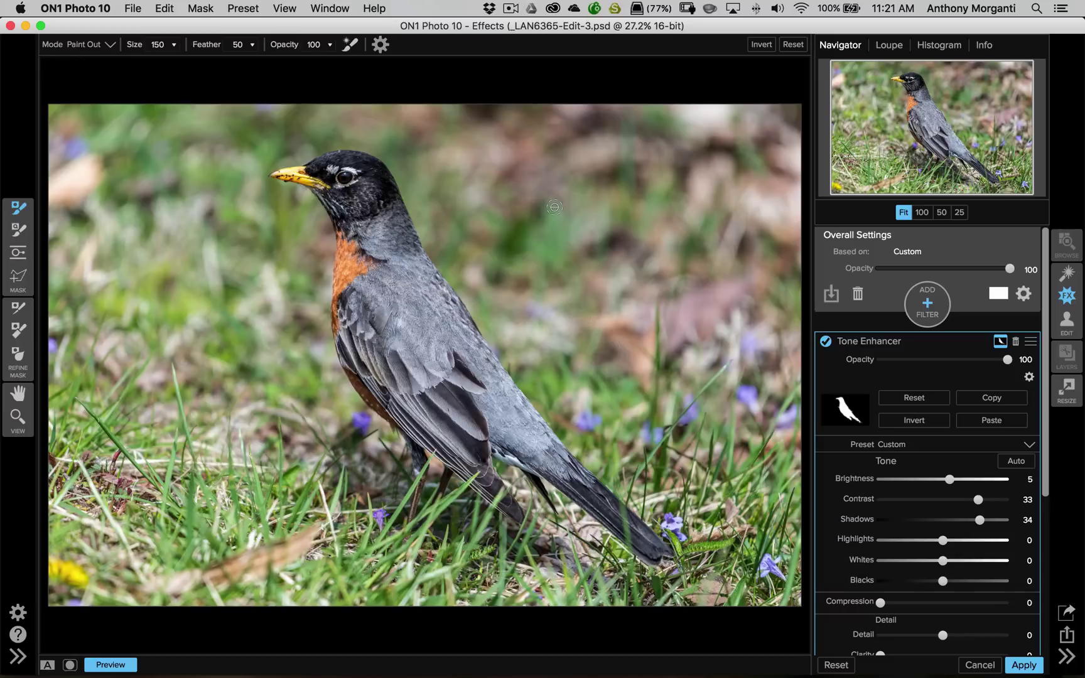
- Invert the Tone Enhancer mask, then set Brightness to 15 and Contrast to -65
left_click(914, 420)
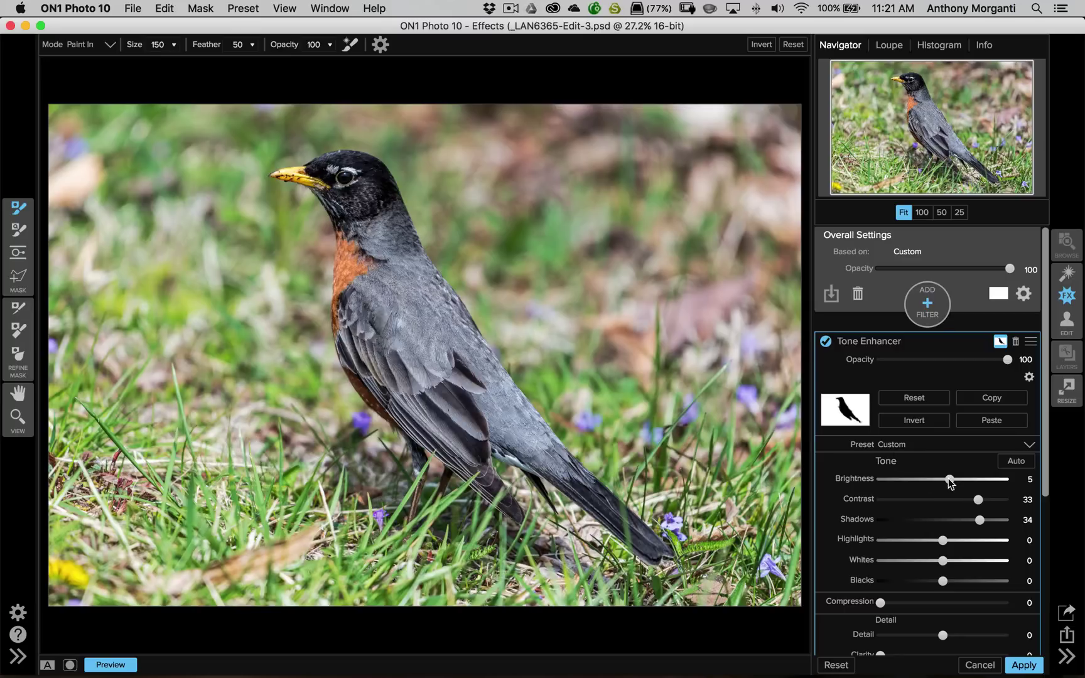
left_click_drag(949, 479, 959, 479)
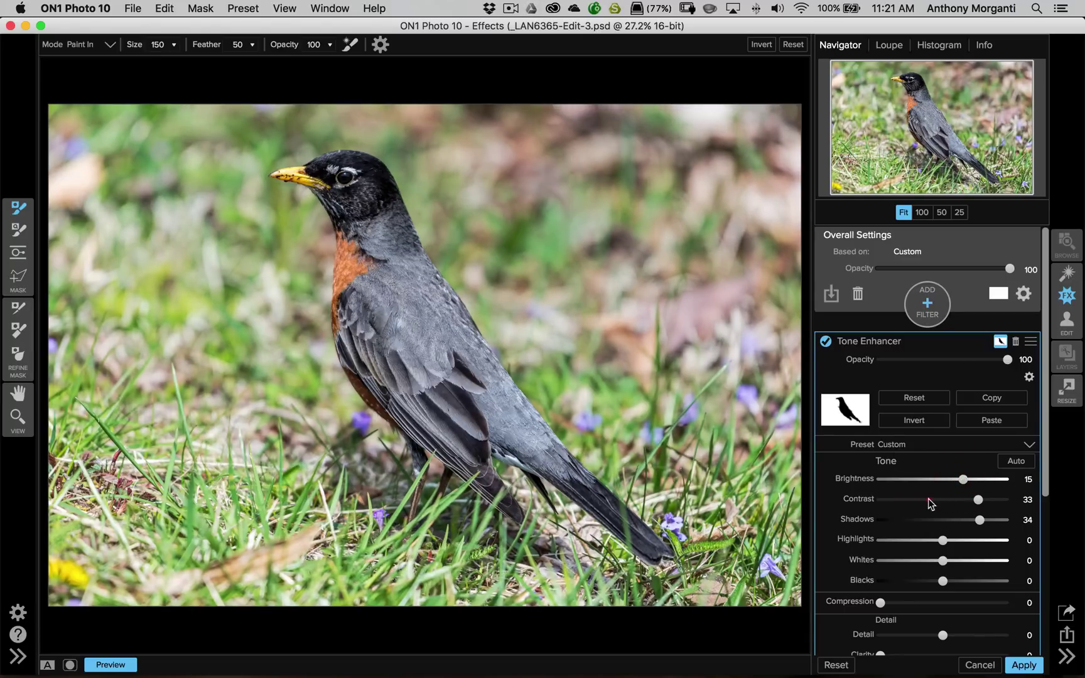
left_click_drag(920, 500, 909, 504)
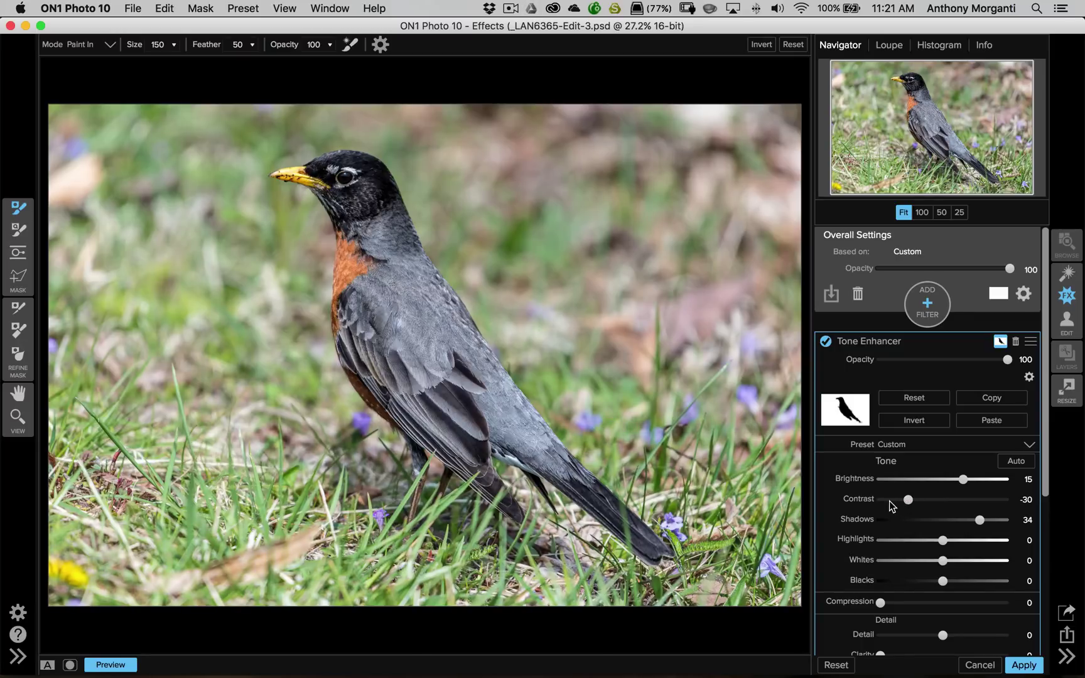
left_click(889, 500)
- Set the Tone Enhancer's Detail to -2 and add an RGB curve point at In 67, Out 80
scroll(957, 446, "down", 5)
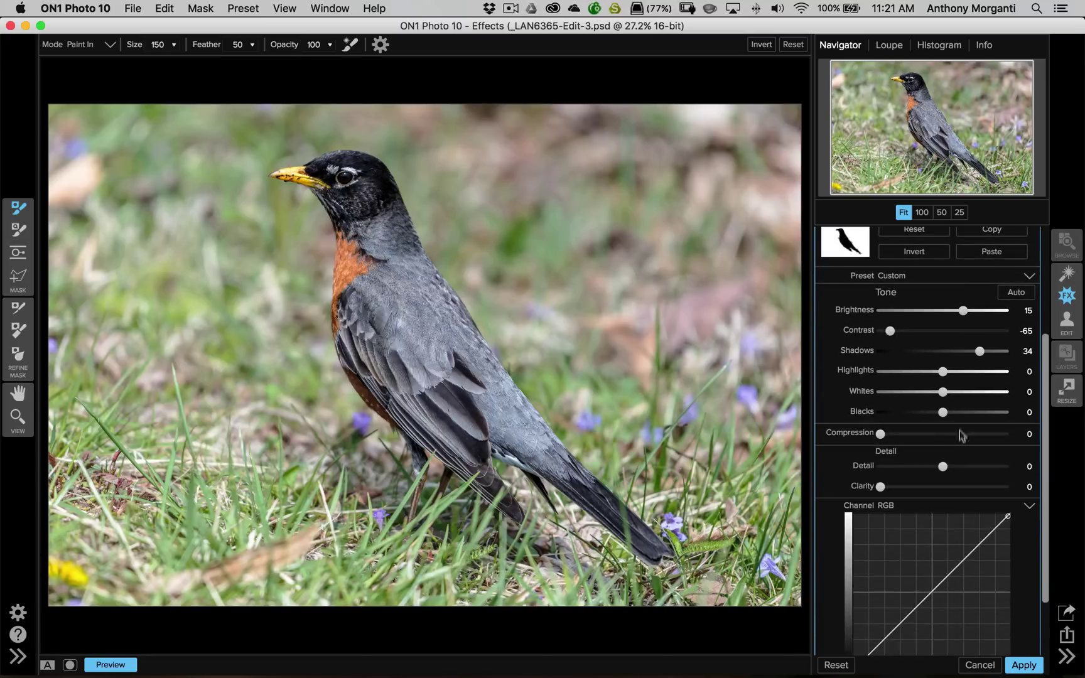
scroll(953, 378, "down", 3)
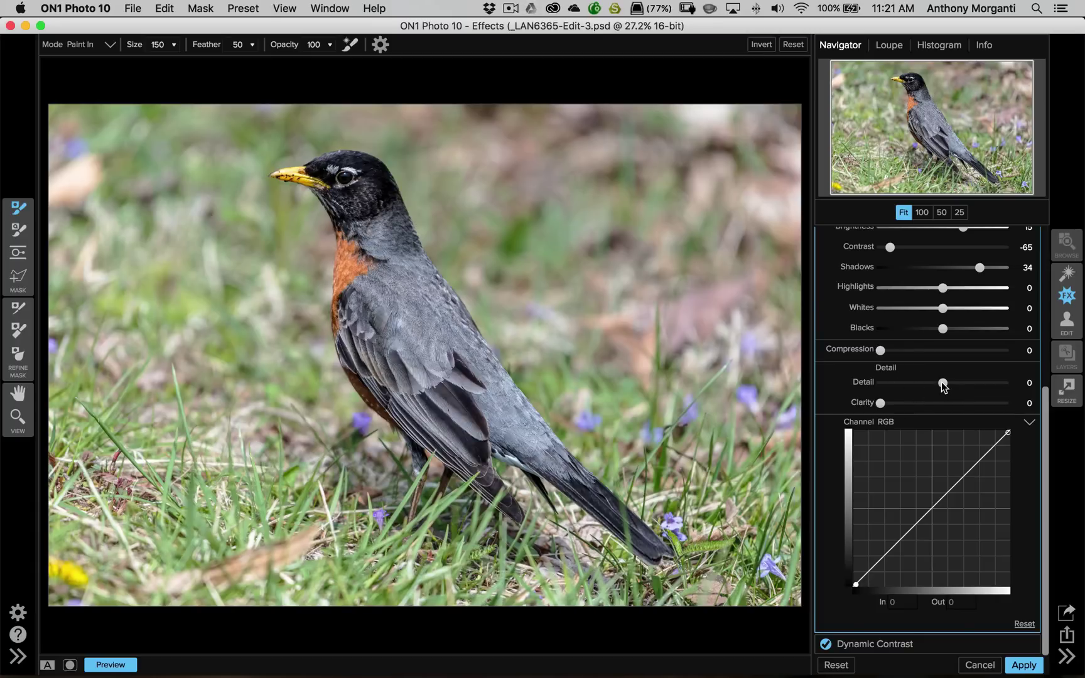
left_click_drag(942, 381, 892, 386)
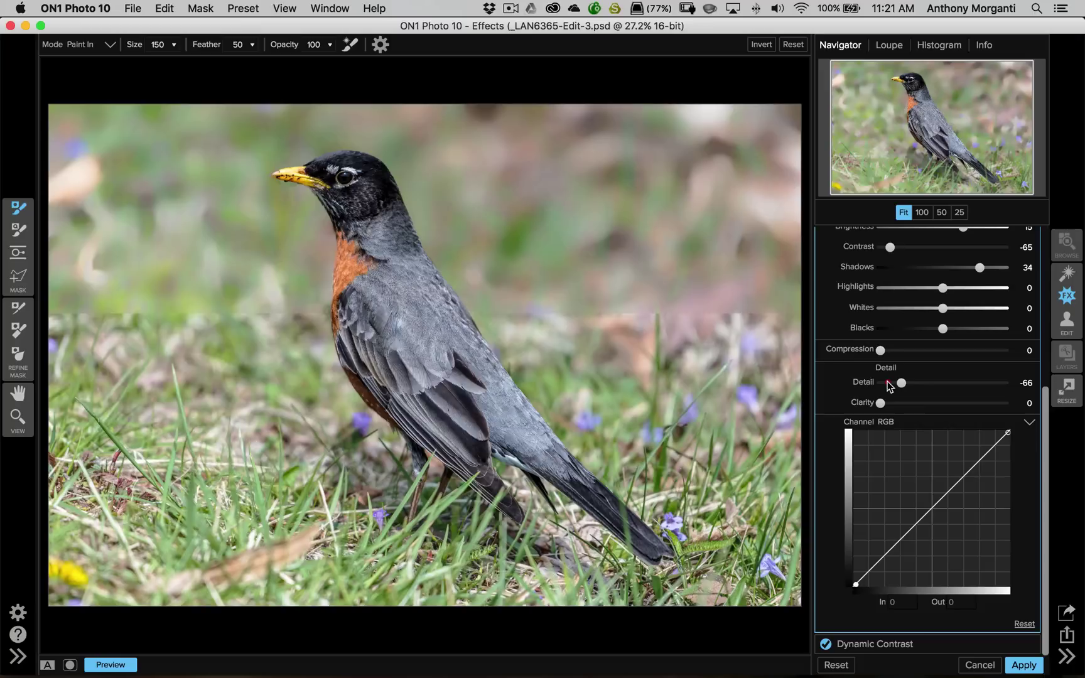
left_click_drag(890, 386, 888, 383)
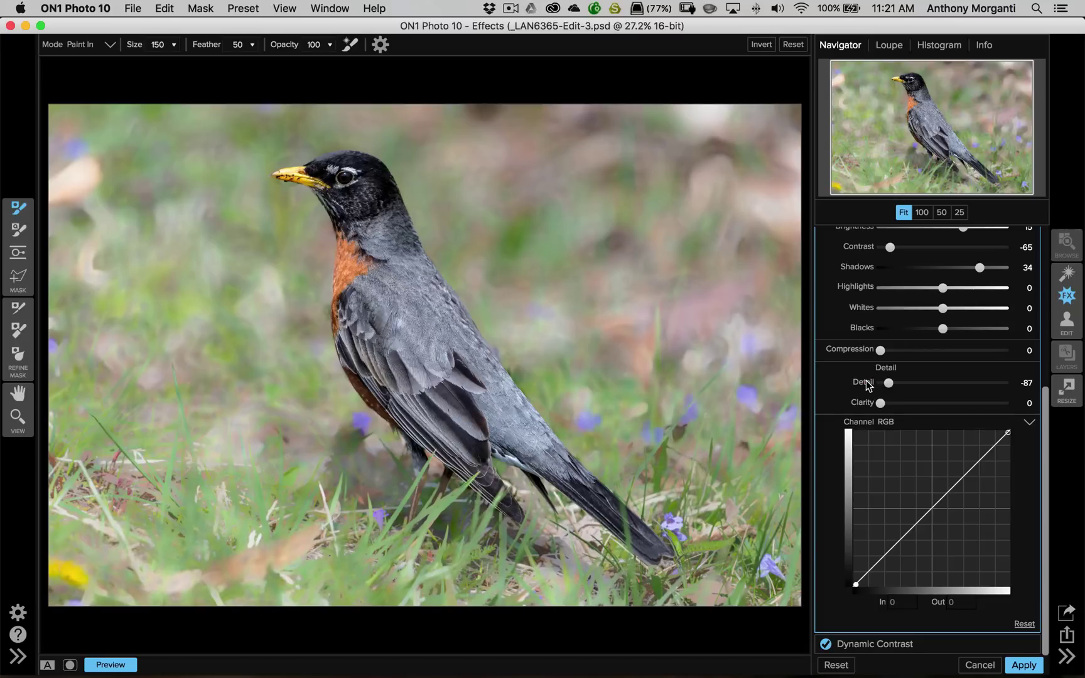
left_click_drag(887, 383, 954, 383)
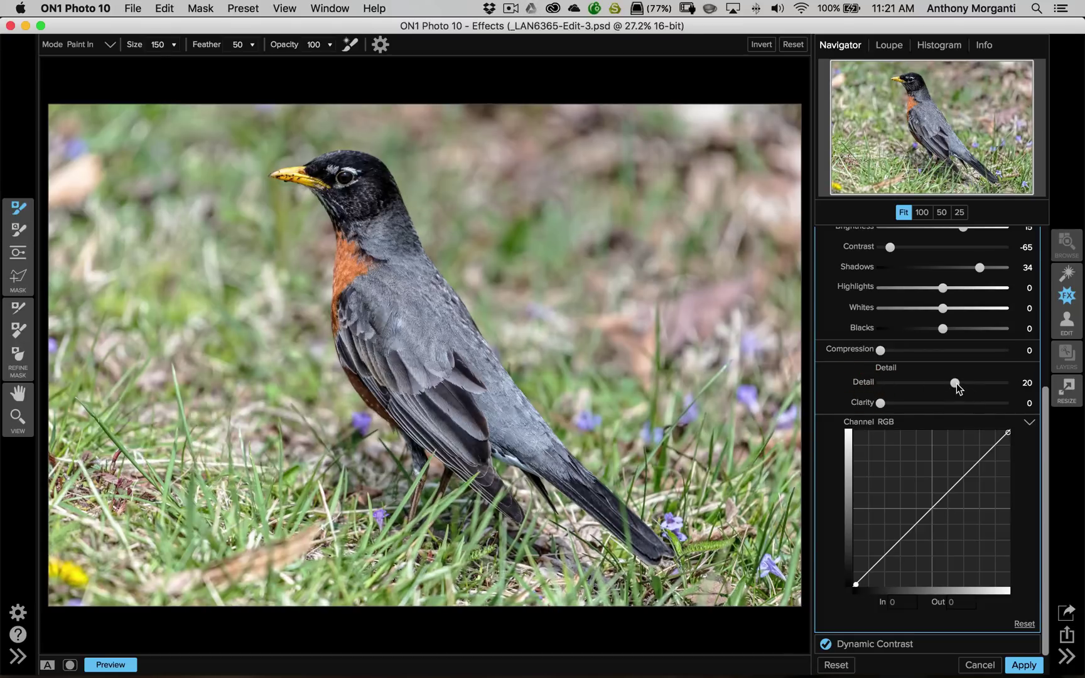
left_click_drag(958, 388, 943, 387)
left_click(942, 381)
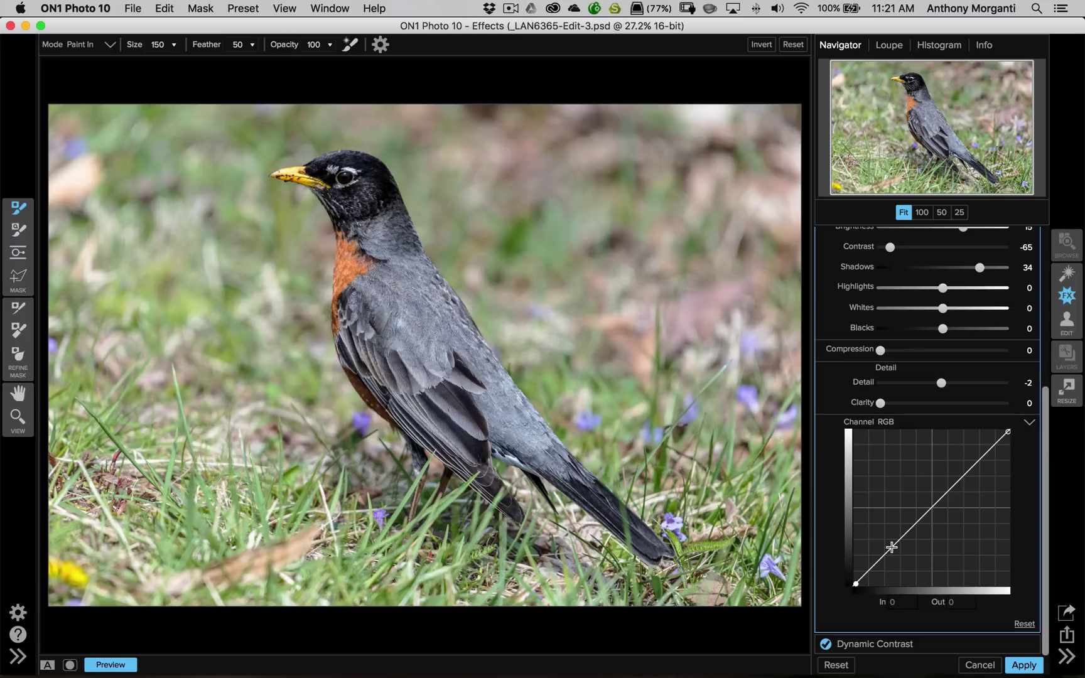
left_click_drag(895, 543, 892, 534)
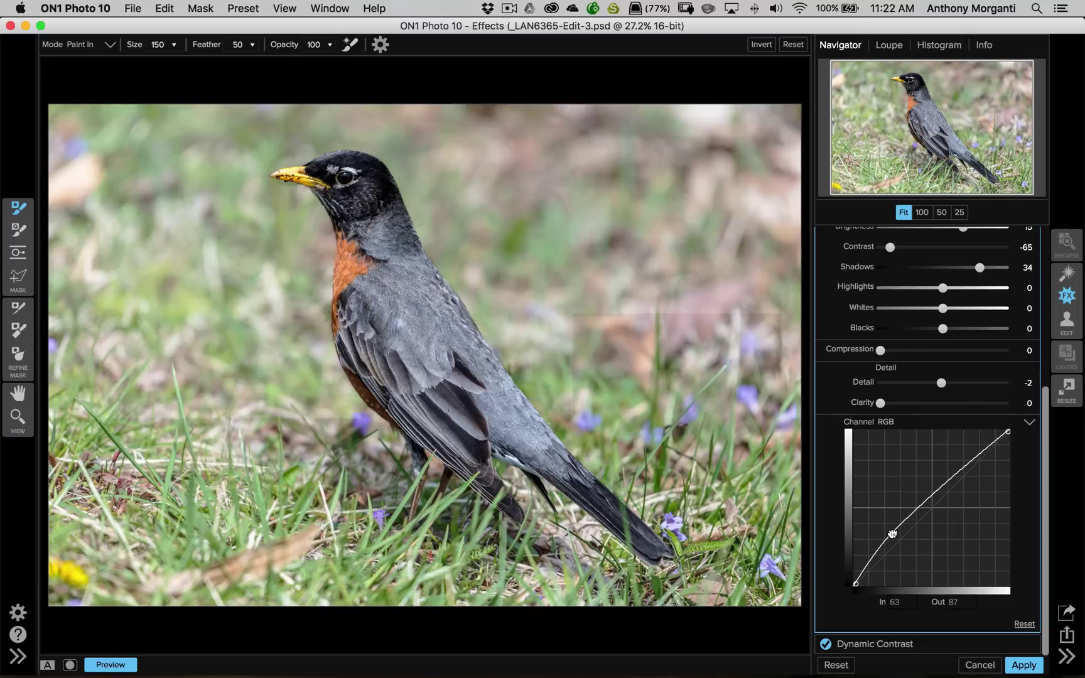
left_click_drag(892, 534, 894, 538)
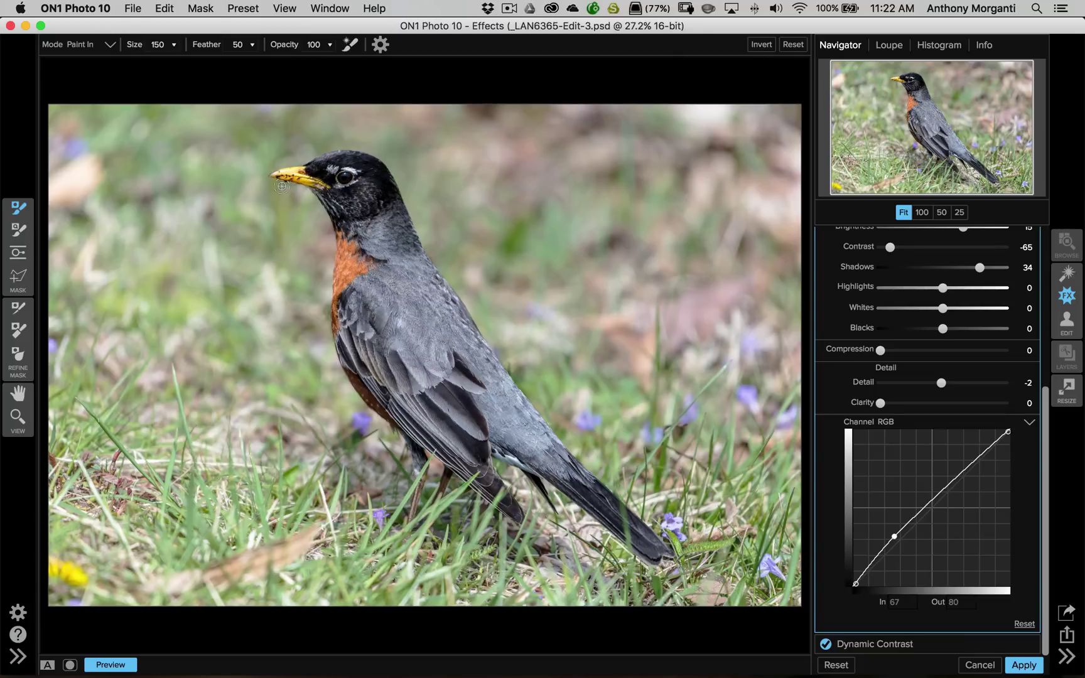
- At 100% zoom, paint the background effect in under the beak and throat, then fit the photo
left_click(921, 212)
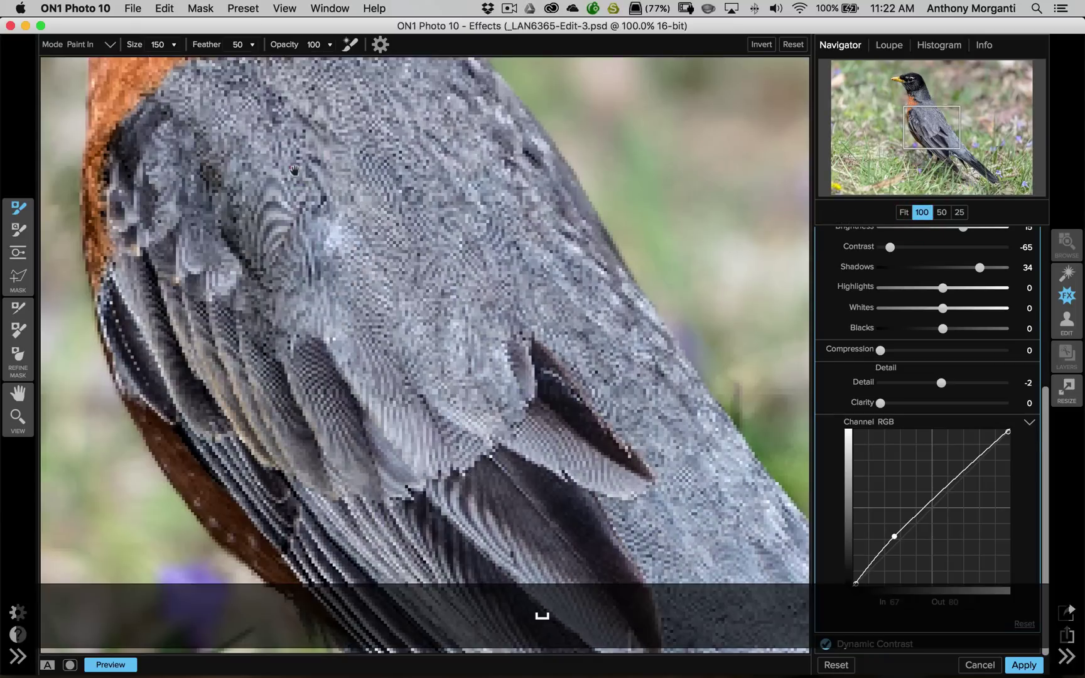
left_click_drag(294, 170, 610, 465)
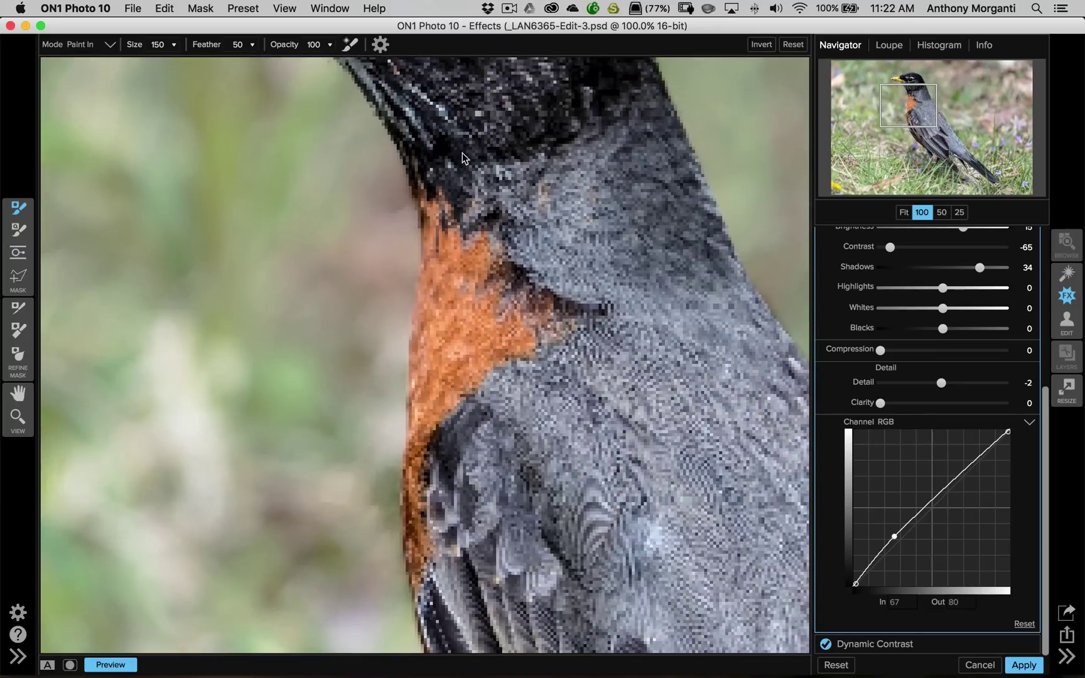
left_click_drag(465, 158, 546, 373)
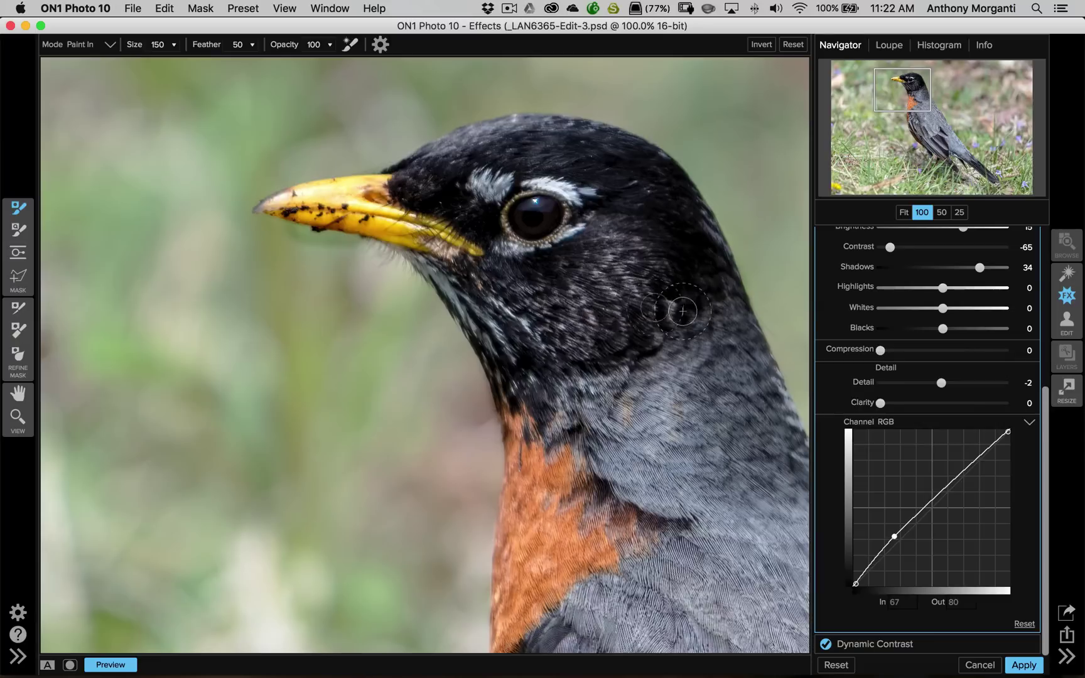
scroll(906, 276, "up", 10)
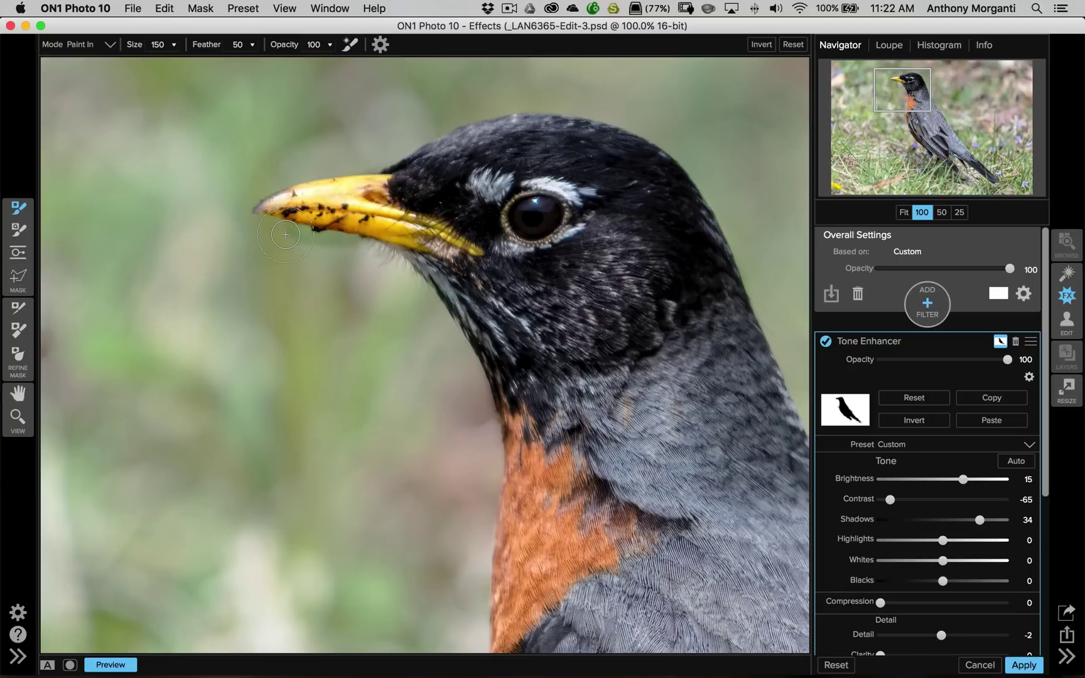
left_click_drag(282, 236, 346, 250)
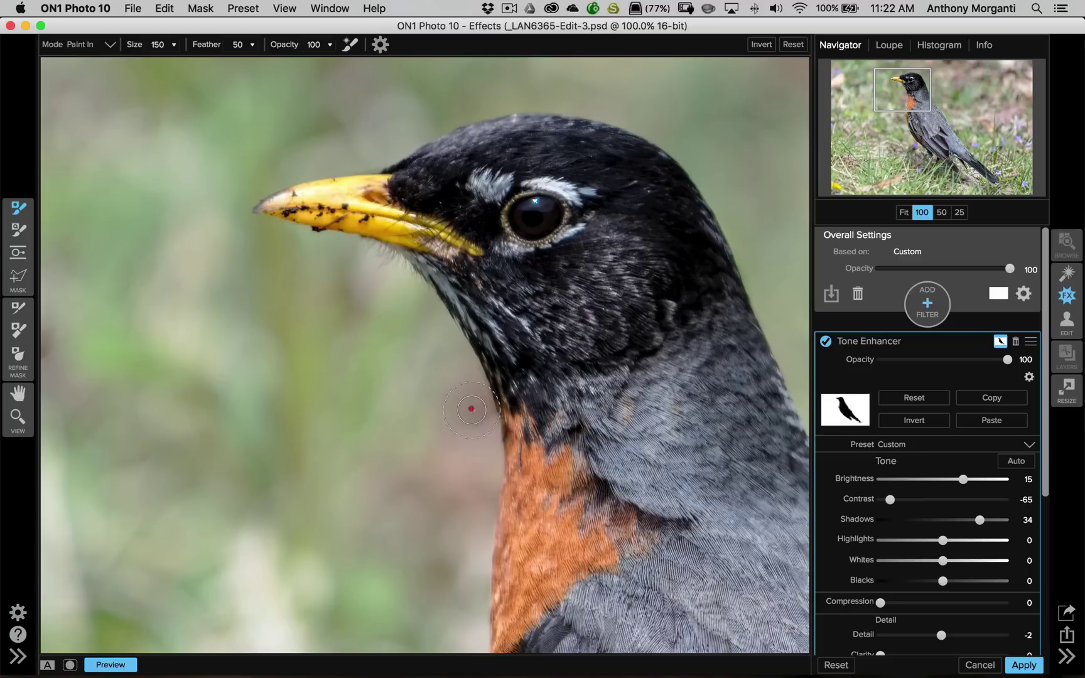
mouse_move(472, 439)
left_mouse_down()
mouse_move(571, 430)
mouse_move(641, 454)
mouse_move(648, 177)
left_mouse_up()
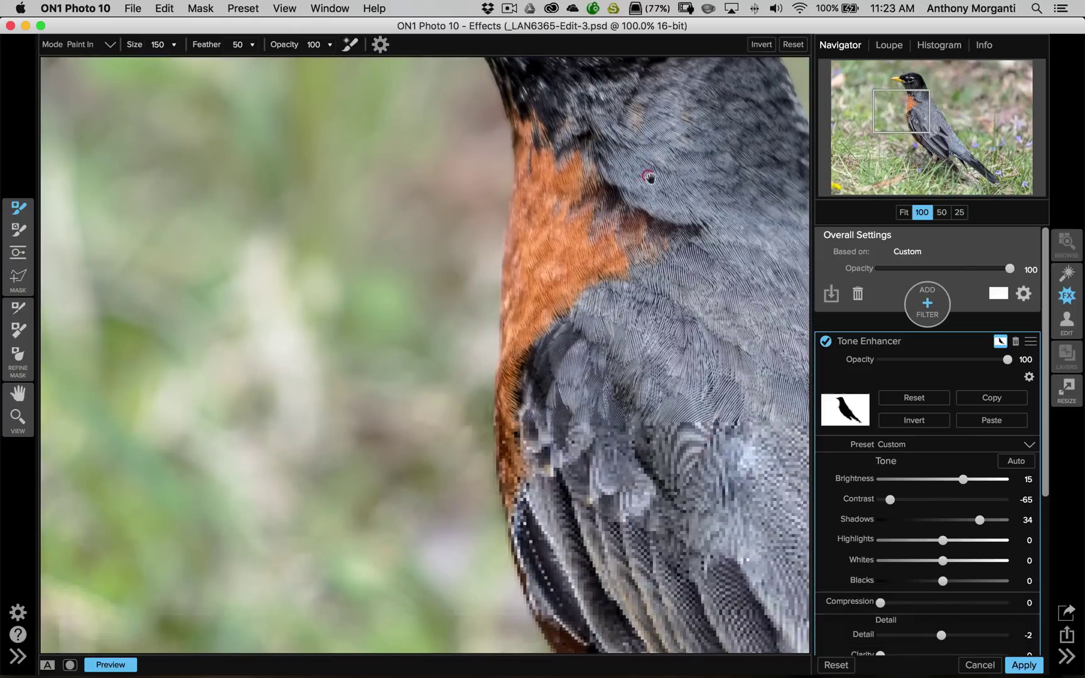
left_click_drag(468, 398, 470, 434)
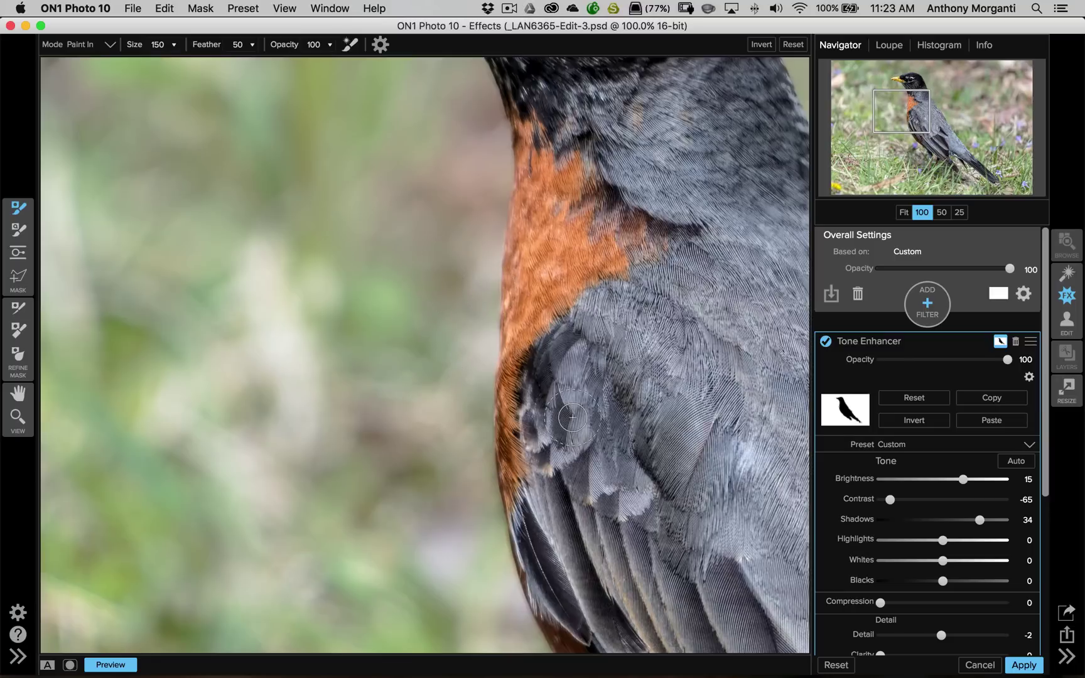
key("space")
mouse_move(613, 434)
left_mouse_down()
mouse_move(587, 340)
mouse_move(461, 183)
mouse_move(364, 154)
left_mouse_up()
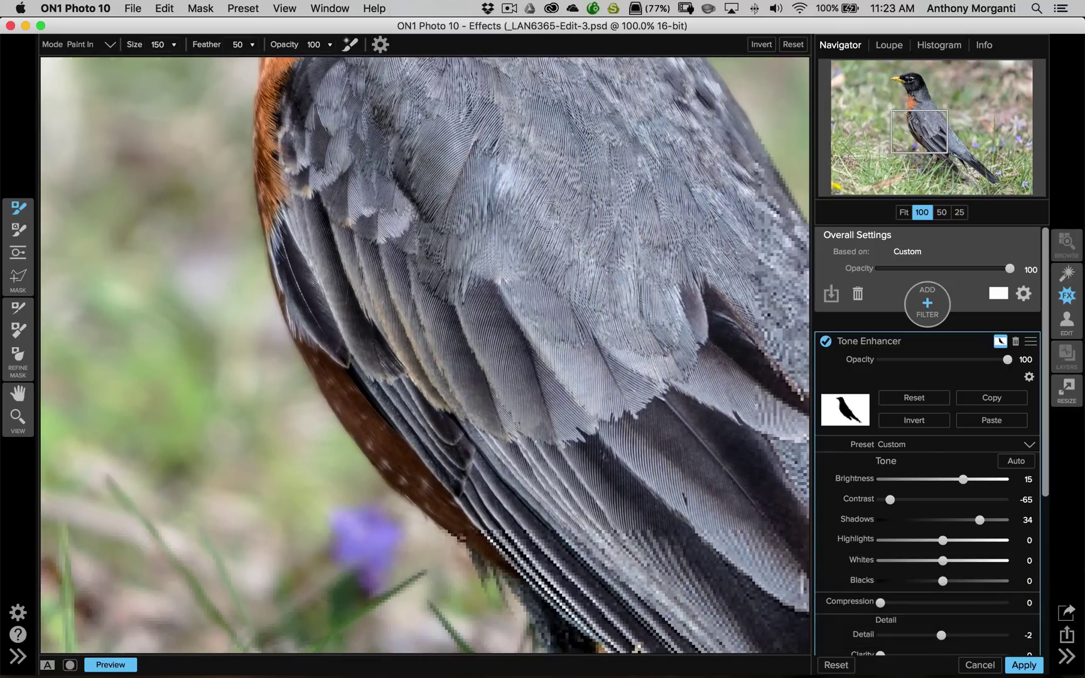
left_click(902, 213)
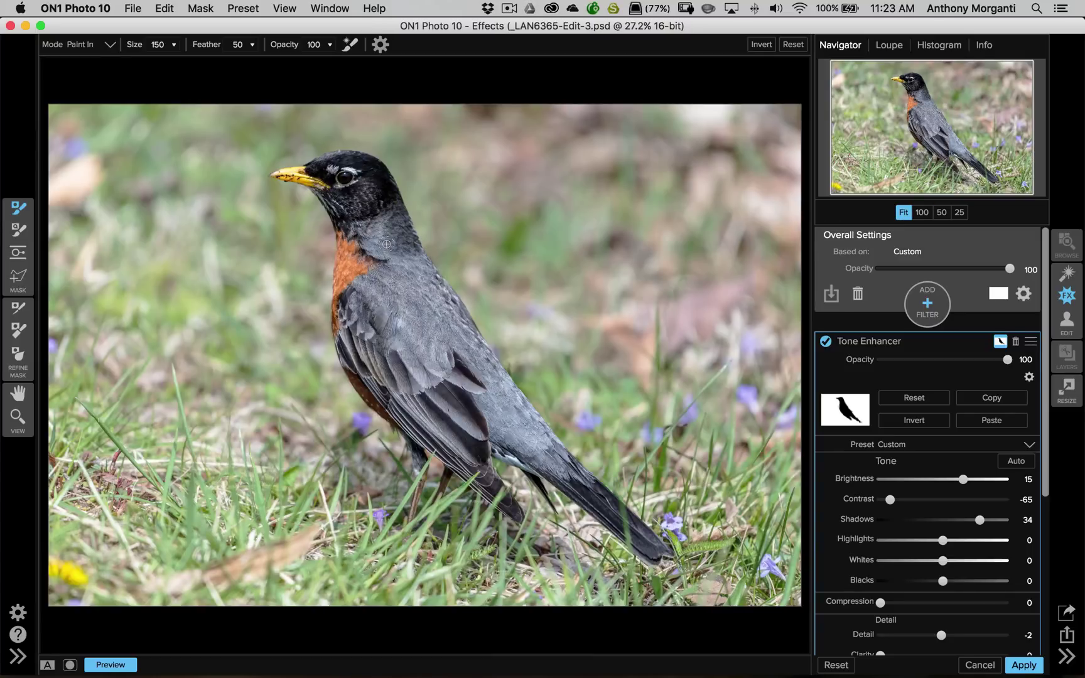
- Add a Vignette filter with the Big Softy preset and apply all filters back to Lightroom
left_click(933, 341)
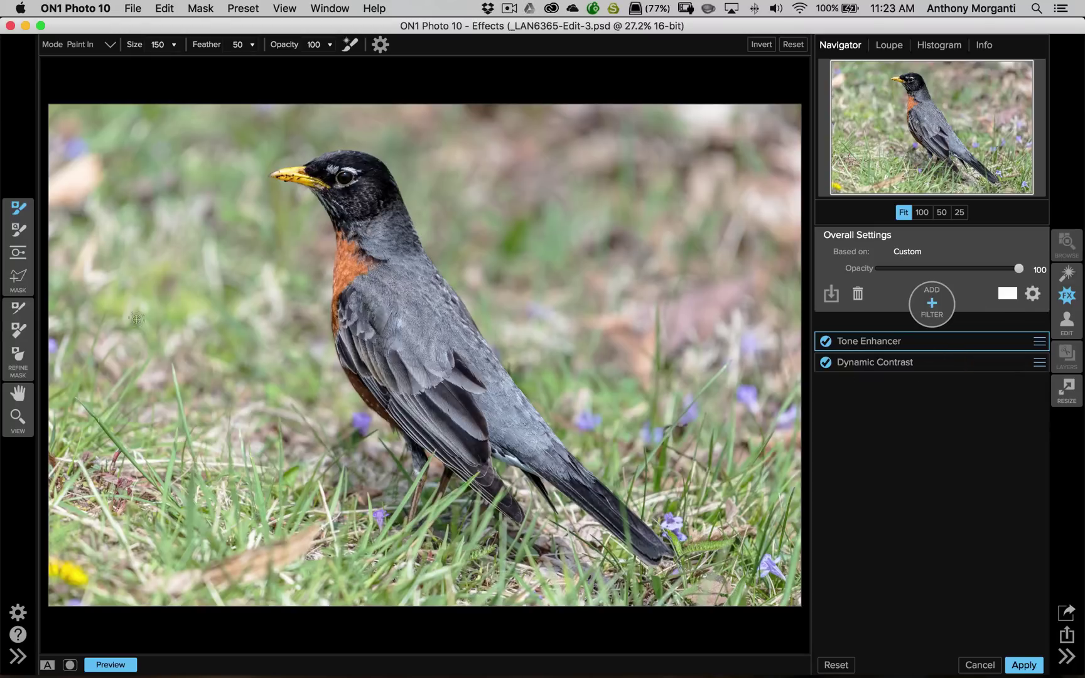
left_click(929, 308)
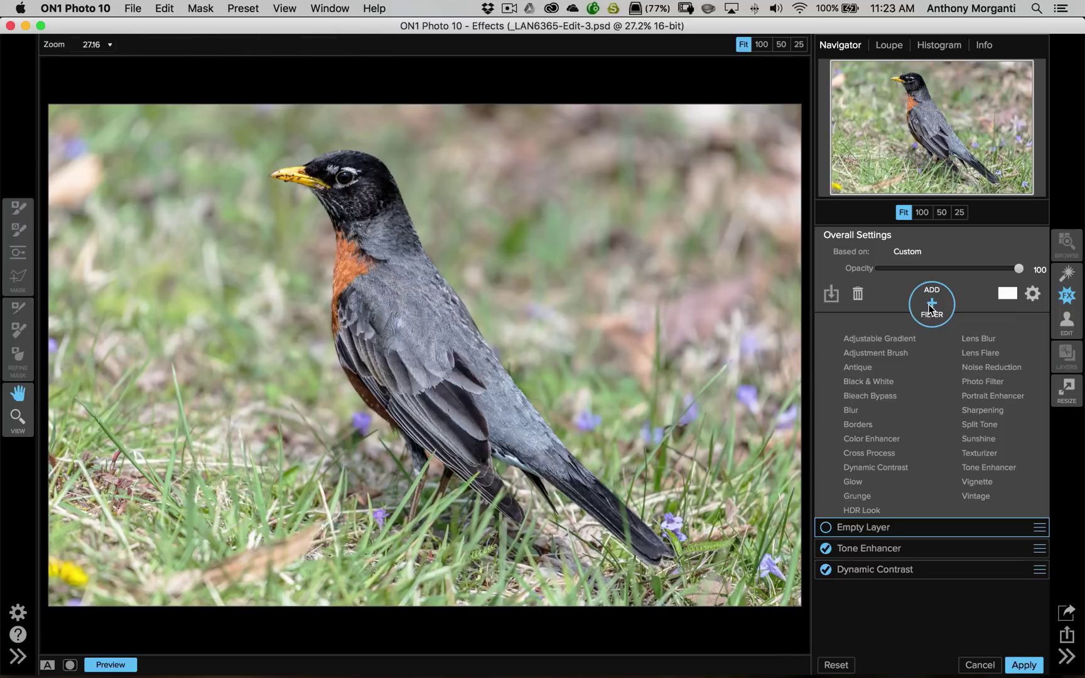
left_click(974, 481)
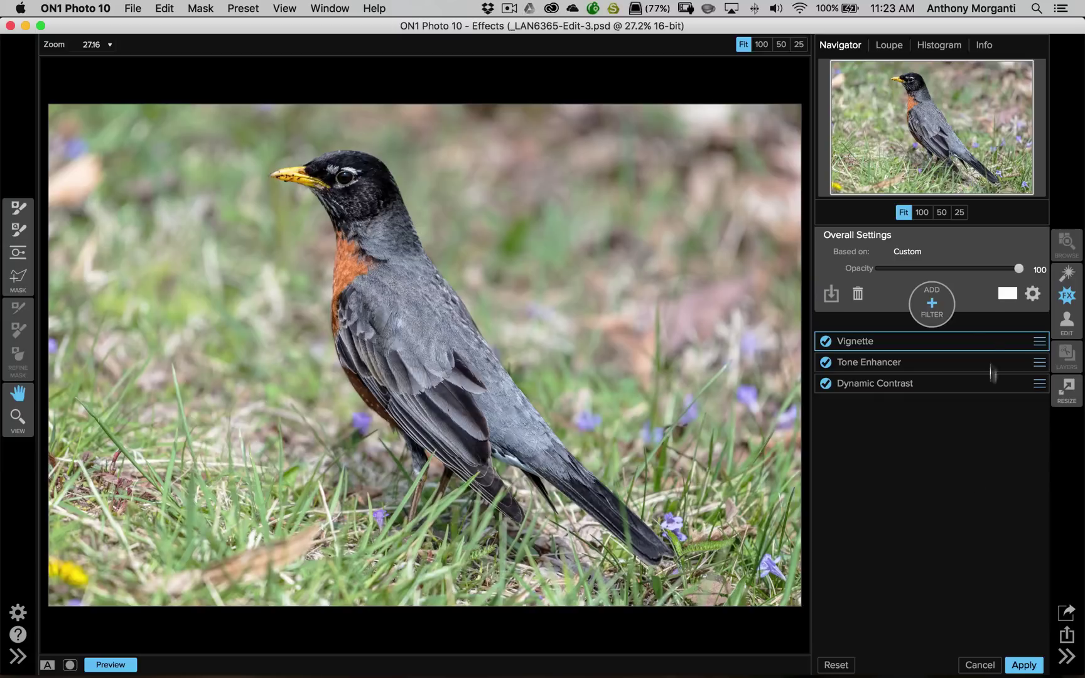
left_click(950, 342)
left_click(949, 341)
left_click(949, 340)
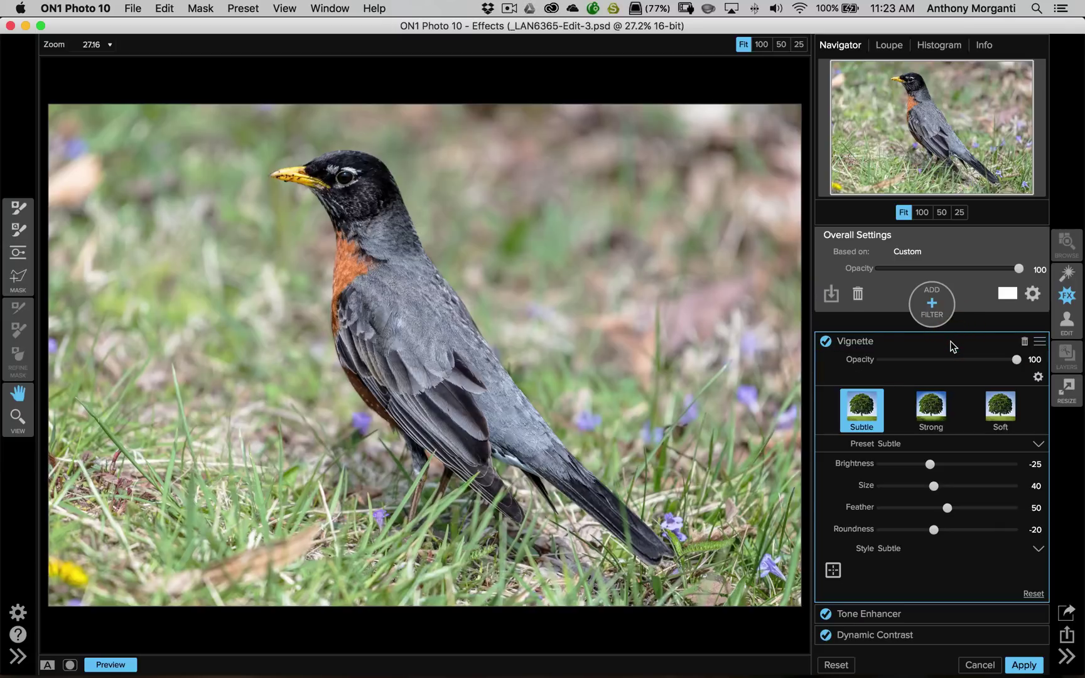
left_click(940, 444)
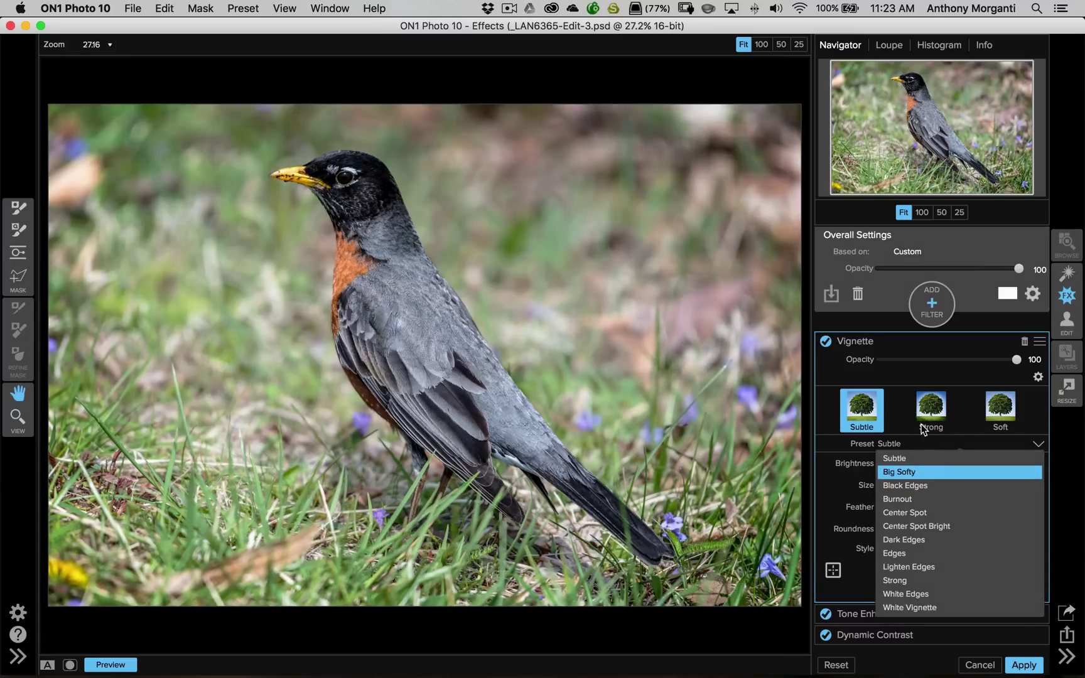
left_click(923, 341)
left_click(922, 342)
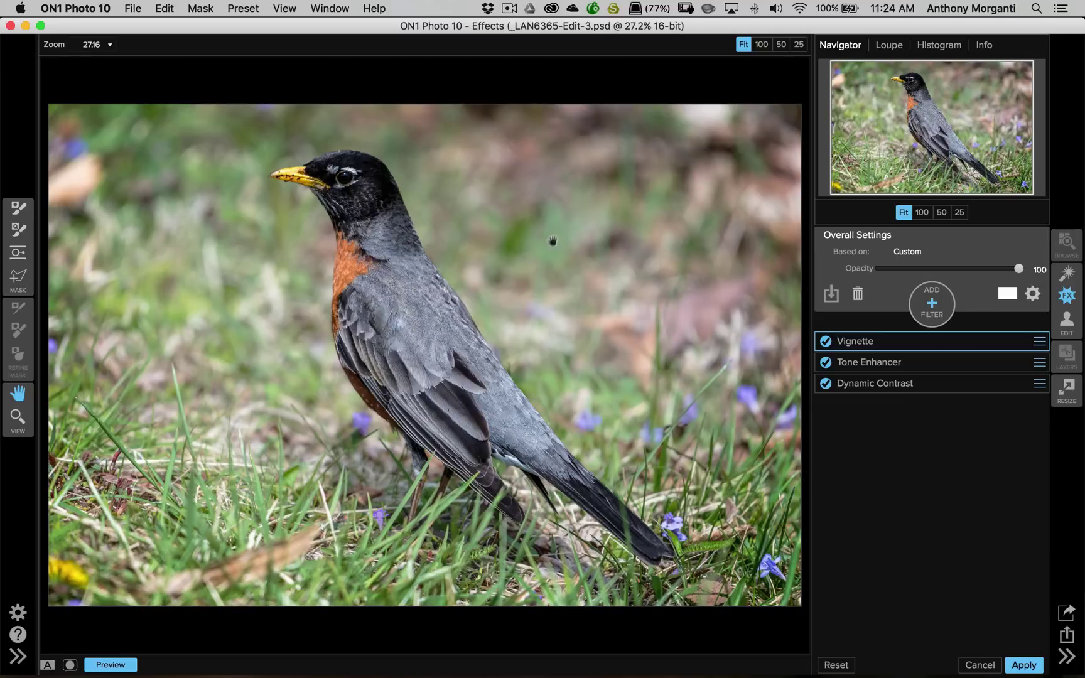
left_click(1026, 668)
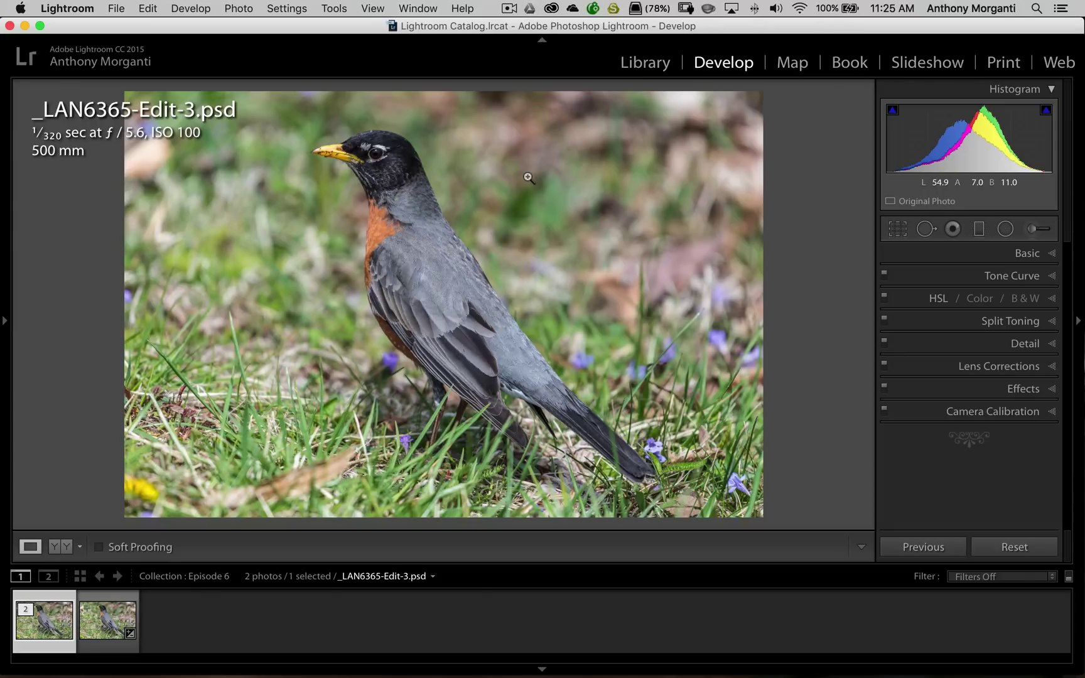
- Toggle between original _LAN6365.NEF and edited _LAN6365-Edit-3.psd, then zoom 1:1 on the feathers and back to fit
left_click(94, 632)
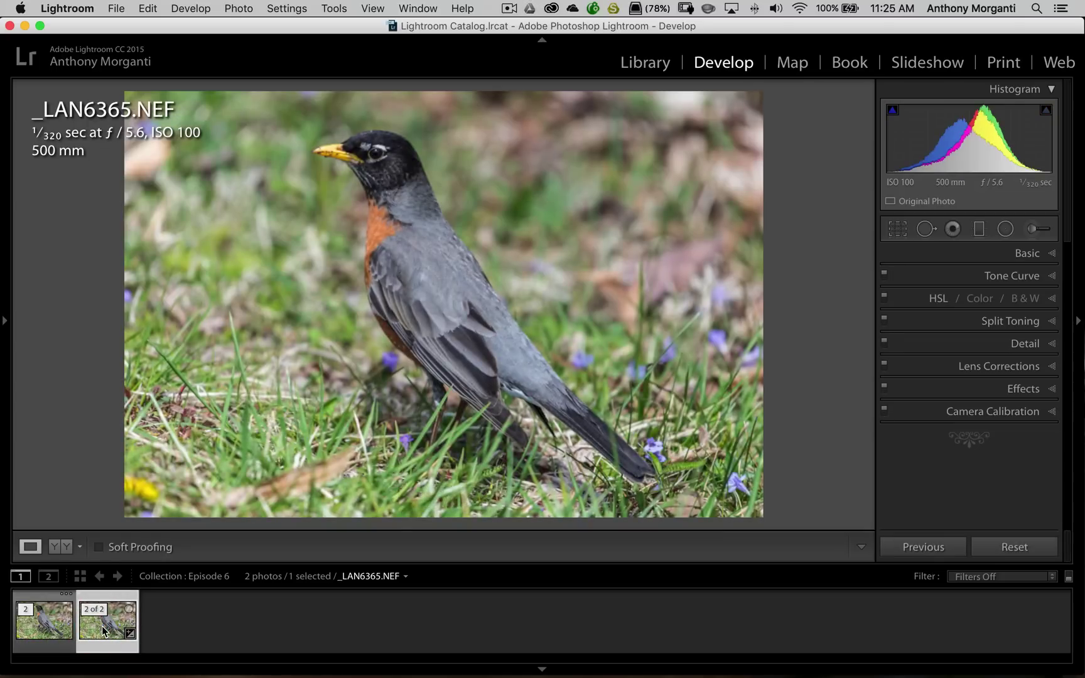
left_click(45, 626)
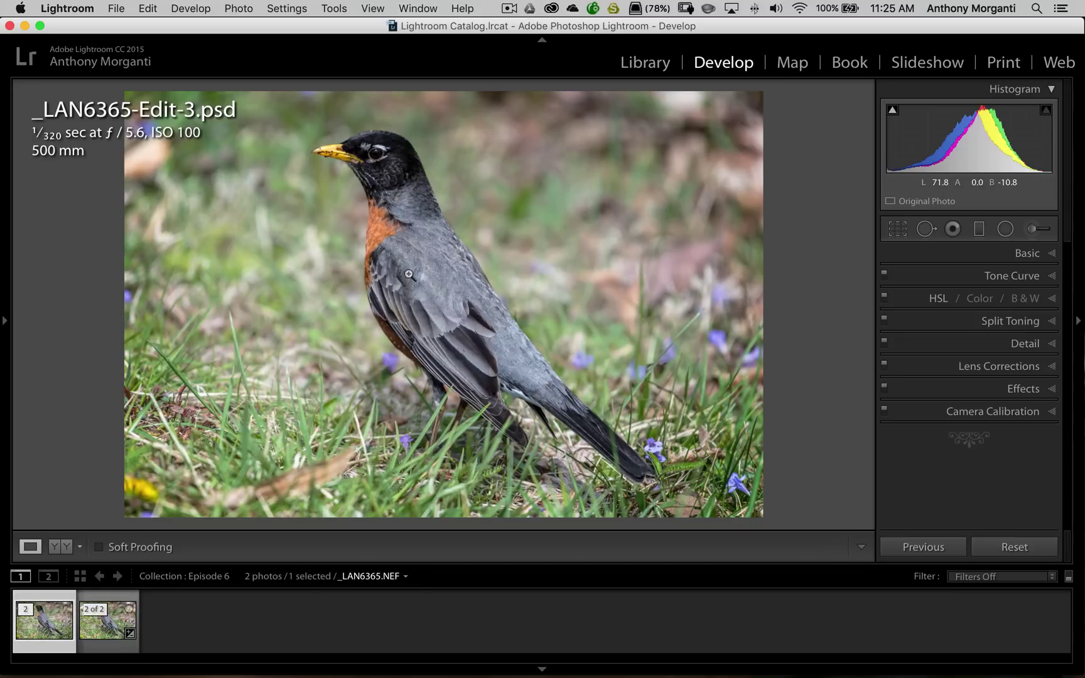
left_click(102, 628)
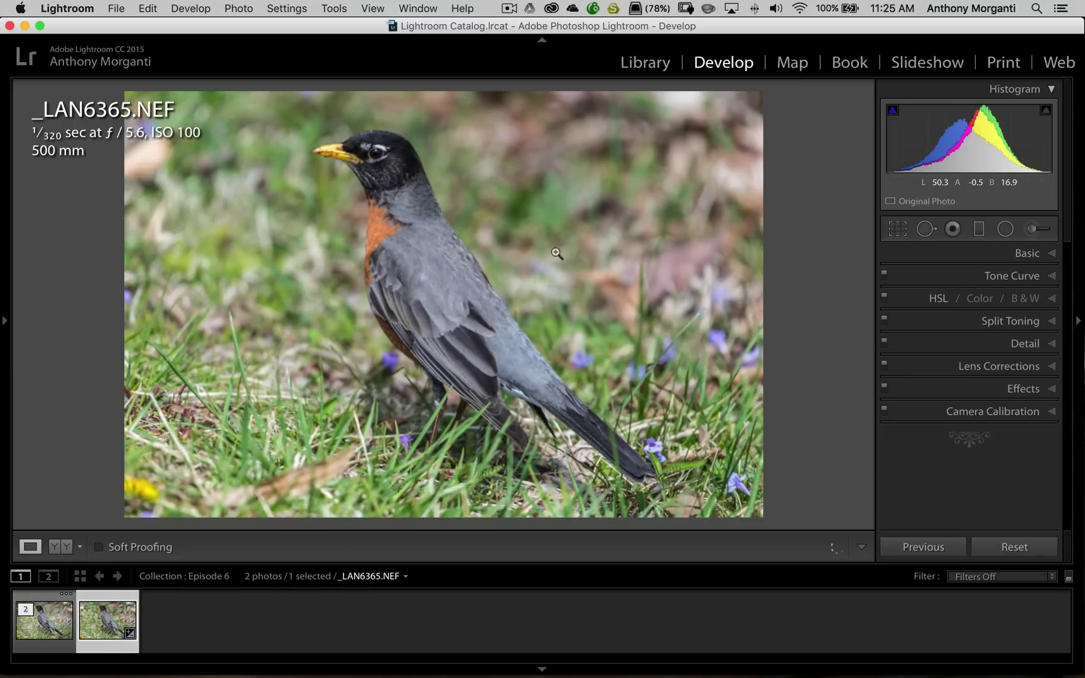
left_click(407, 229)
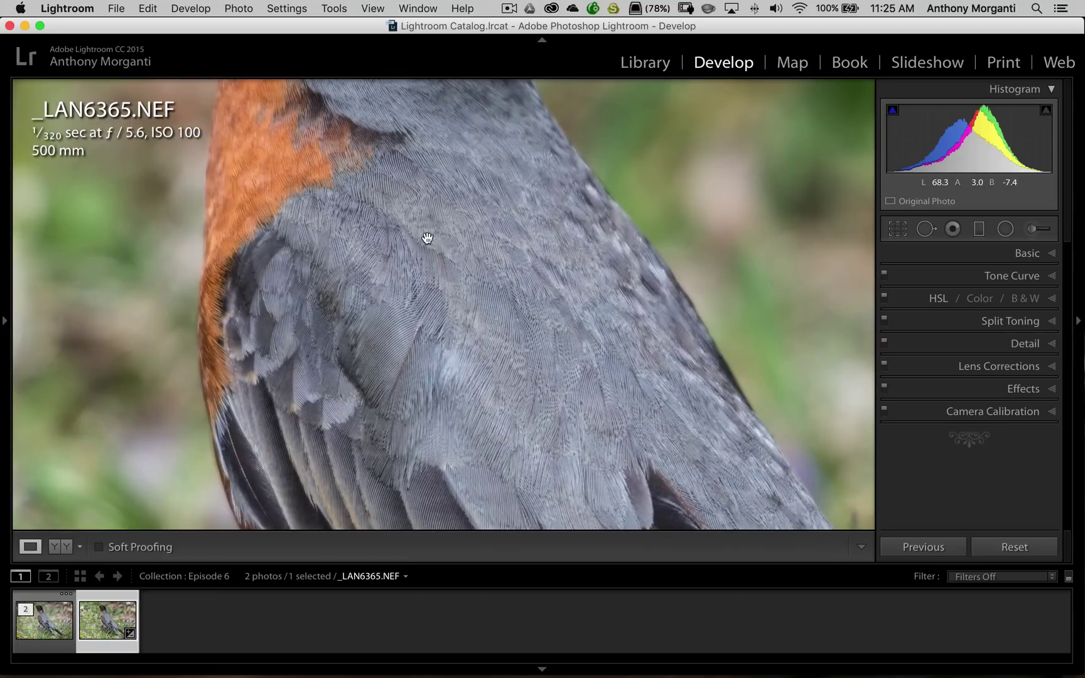
left_click(426, 236)
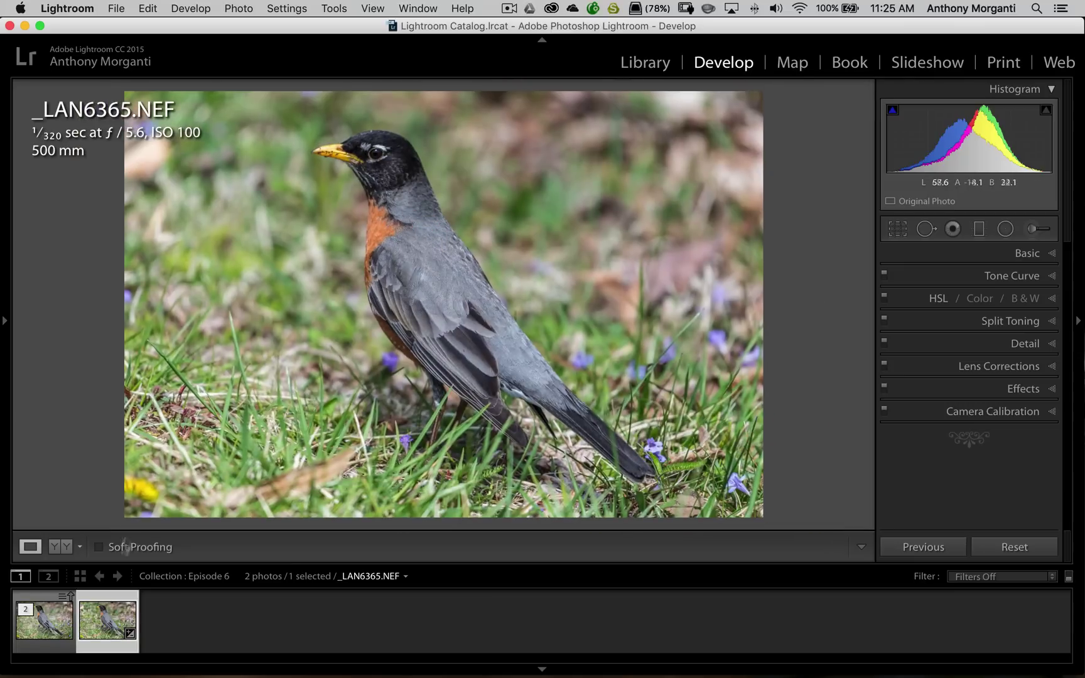
- Resolve the metadata conflict on _LAN6365-Edit-3.psd by importing the ON1 settings from disk
left_click(66, 608)
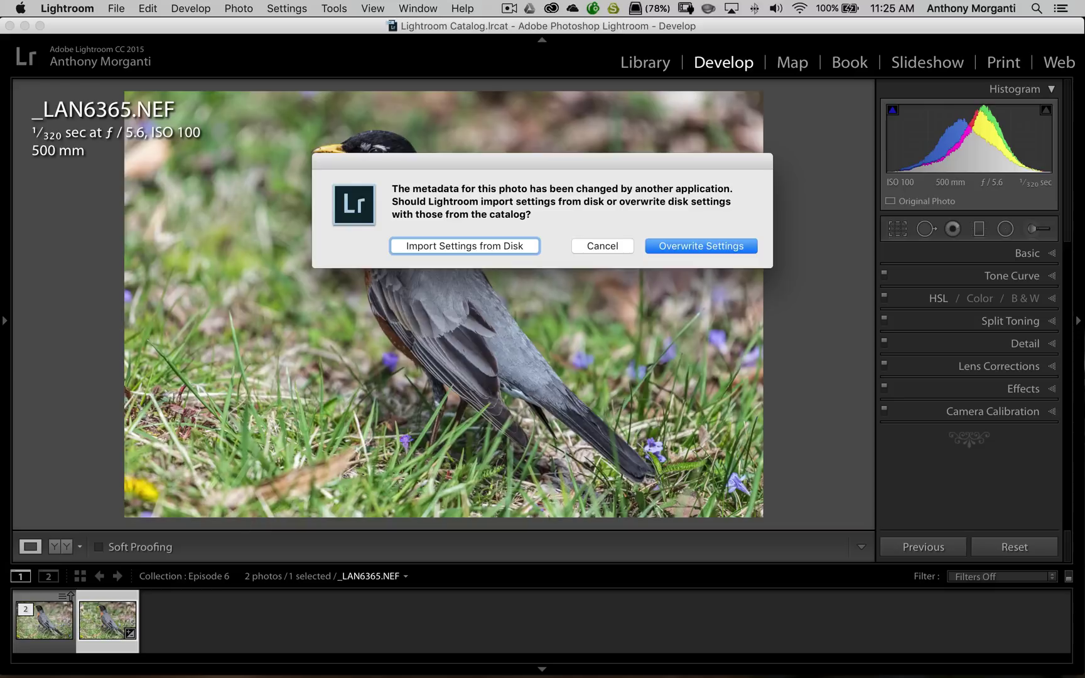
left_click(590, 248)
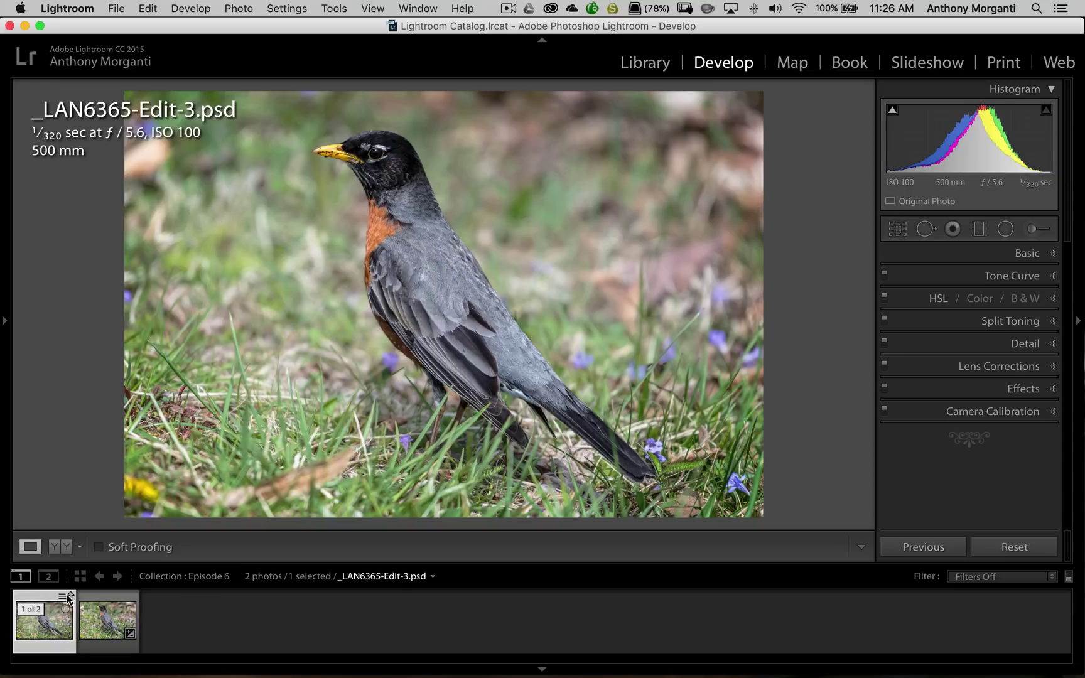
left_click(69, 598)
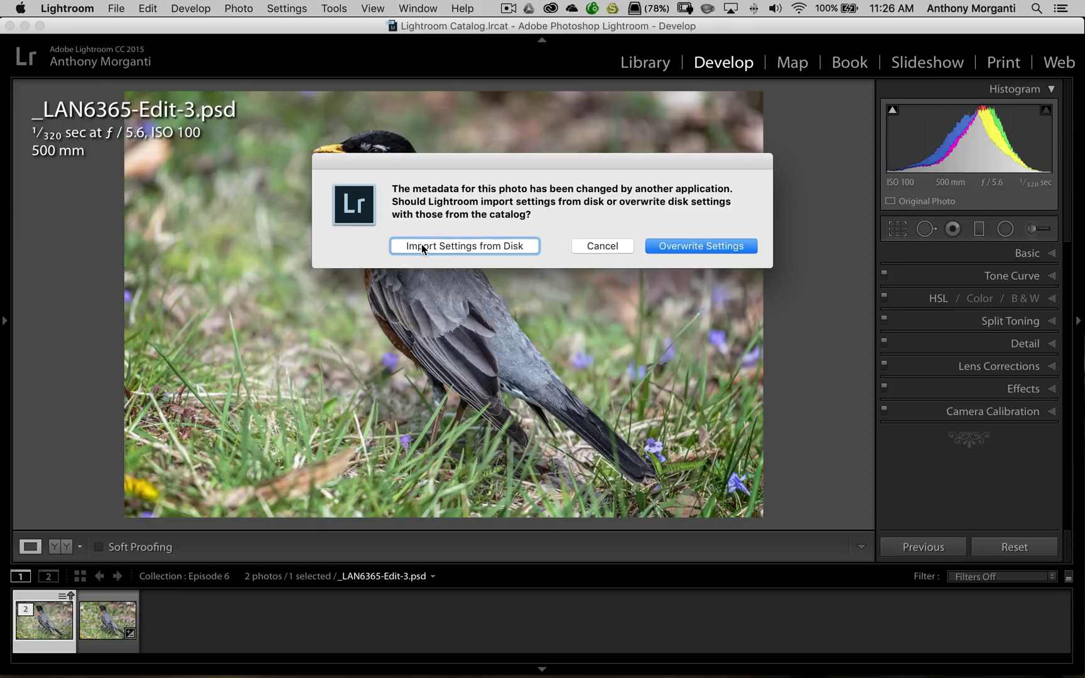
left_click(465, 247)
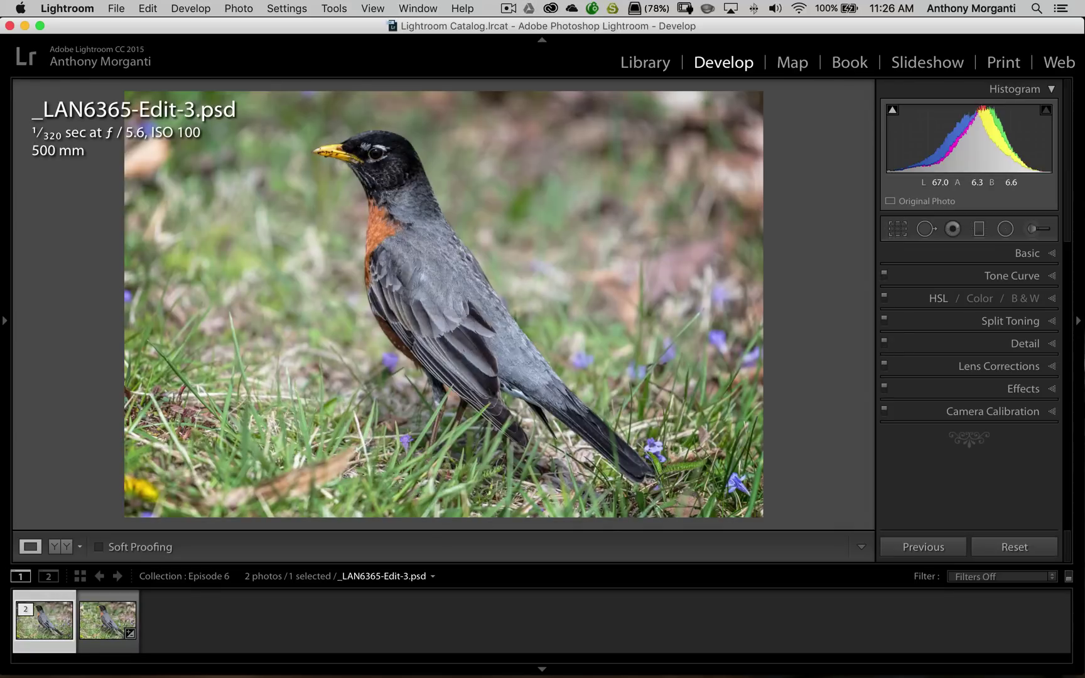
left_click(103, 630)
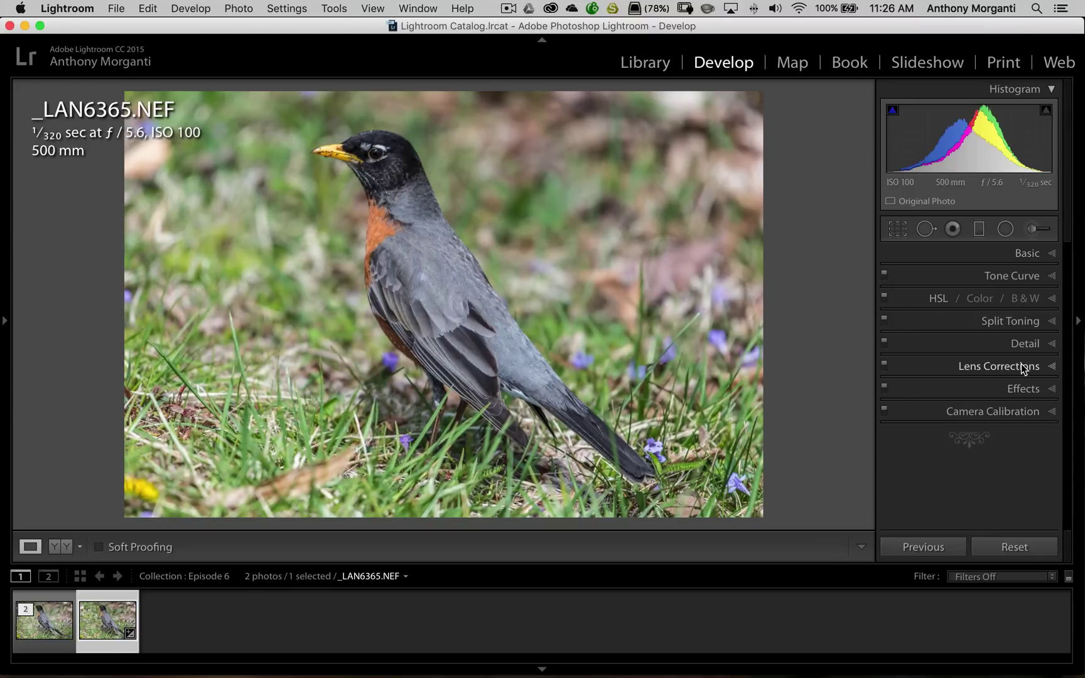
left_click(61, 628)
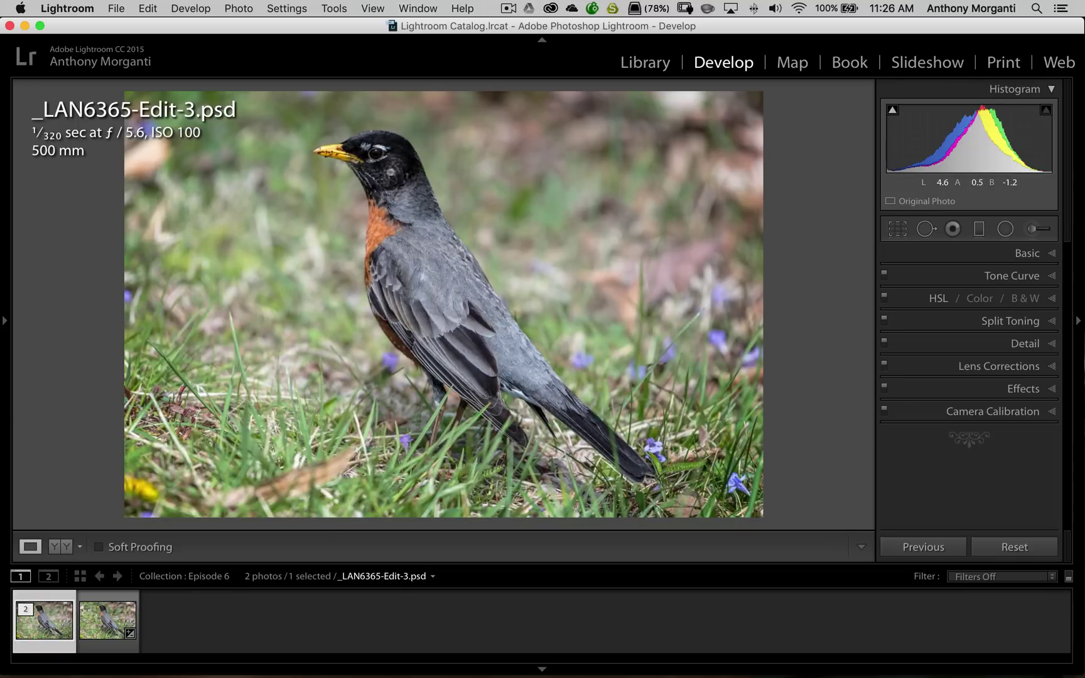
left_click(411, 253)
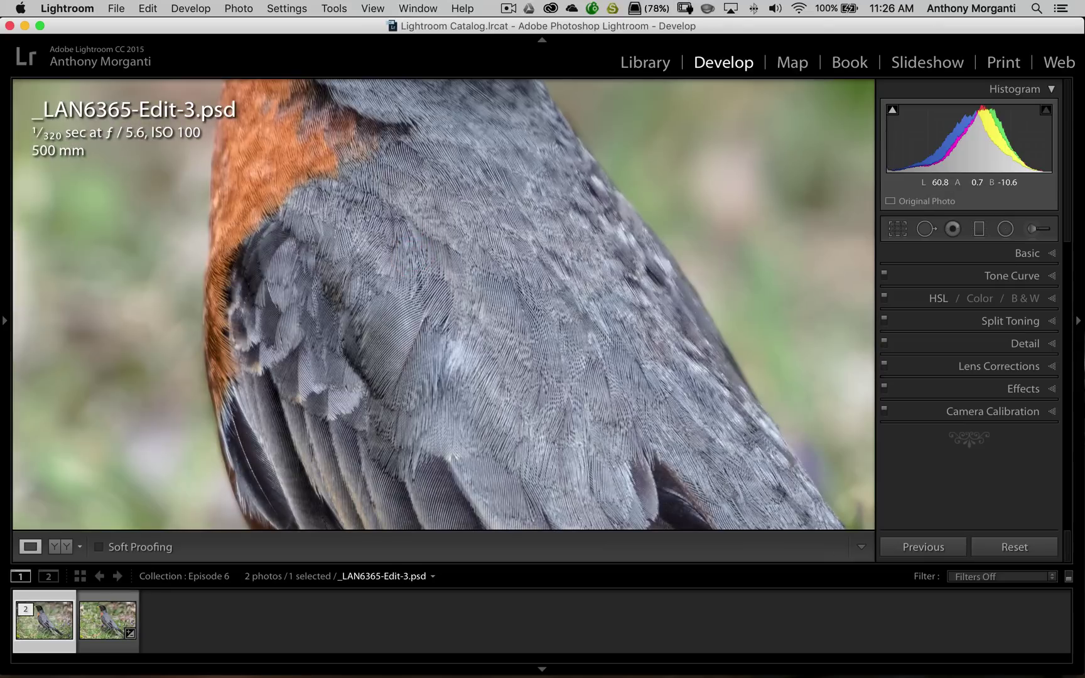
left_click(455, 280)
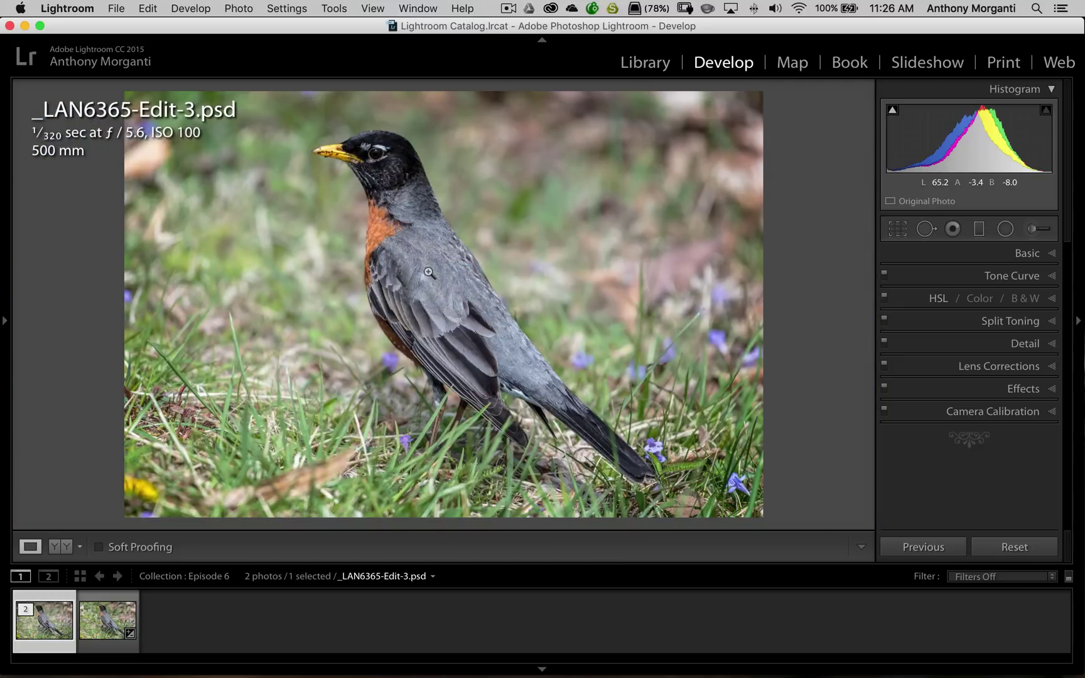